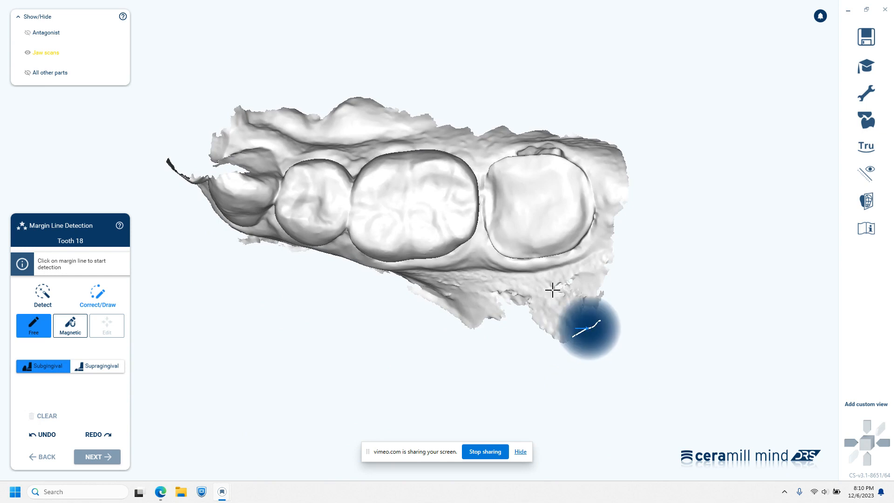
{"action": "left_click", "coordinate": [555, 266]}
{"action": "middle_click_drag", "start_coordinate": [554, 266], "coordinate": [570, 378]}
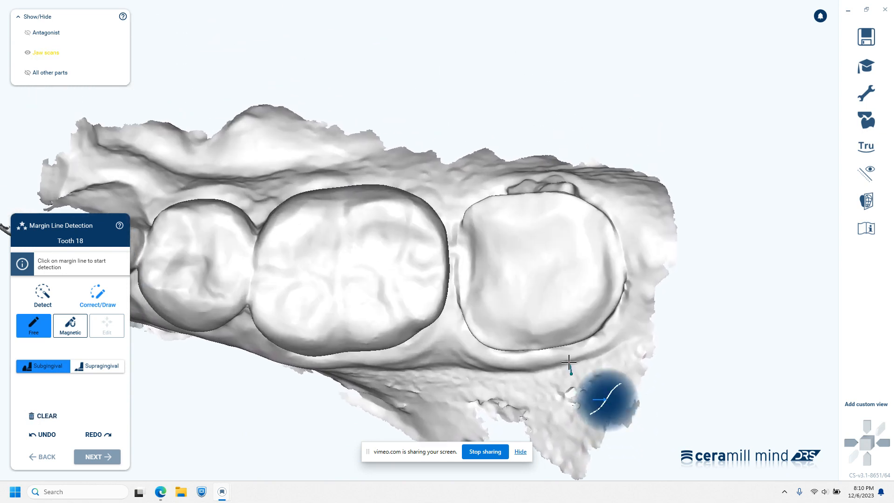
{"action": "scroll", "coordinate": [569, 362], "scroll_direction": "up", "scroll_amount": 2}
{"action": "left_click", "coordinate": [55, 416]}
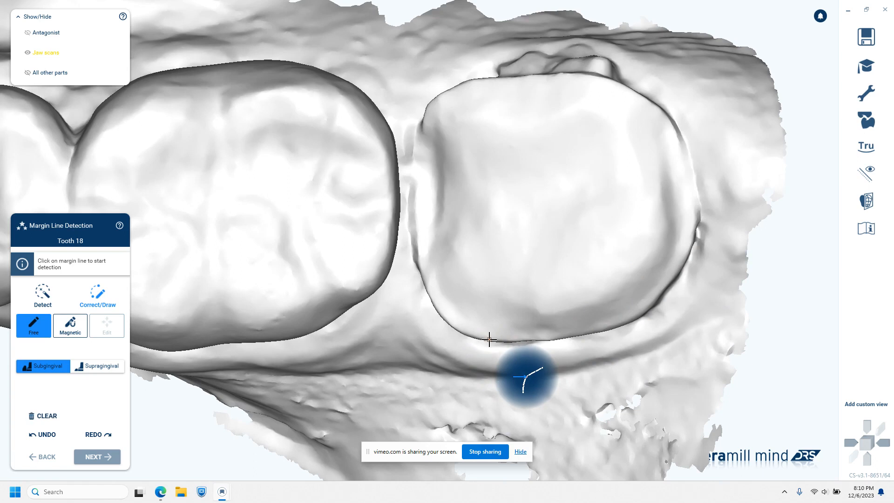
Draw the freehand margin line of tooth 18 from the buccal edge around the corner and along the whole mesial side.
{"action": "left_click", "coordinate": [489, 339]}
{"action": "left_click", "coordinate": [464, 332]}
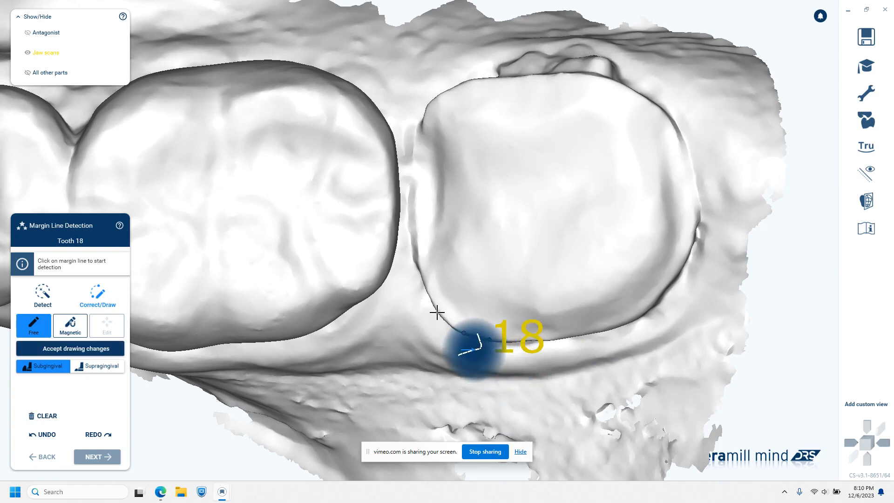
{"action": "left_click", "coordinate": [438, 311]}
{"action": "left_click", "coordinate": [425, 281]}
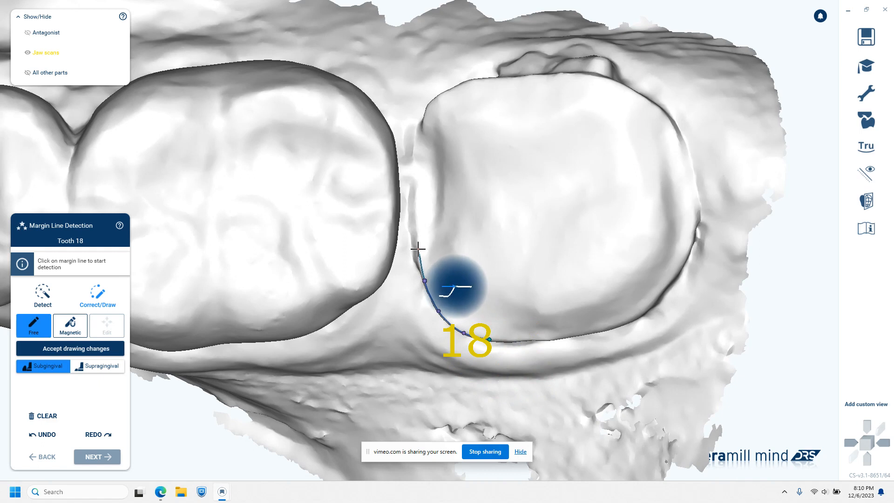
{"action": "left_click", "coordinate": [418, 249]}
{"action": "left_click", "coordinate": [416, 217]}
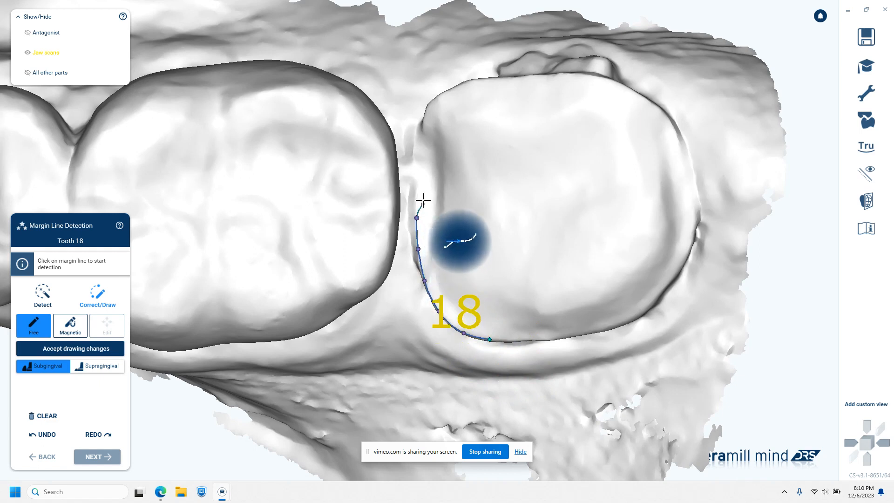
{"action": "left_click", "coordinate": [417, 182]}
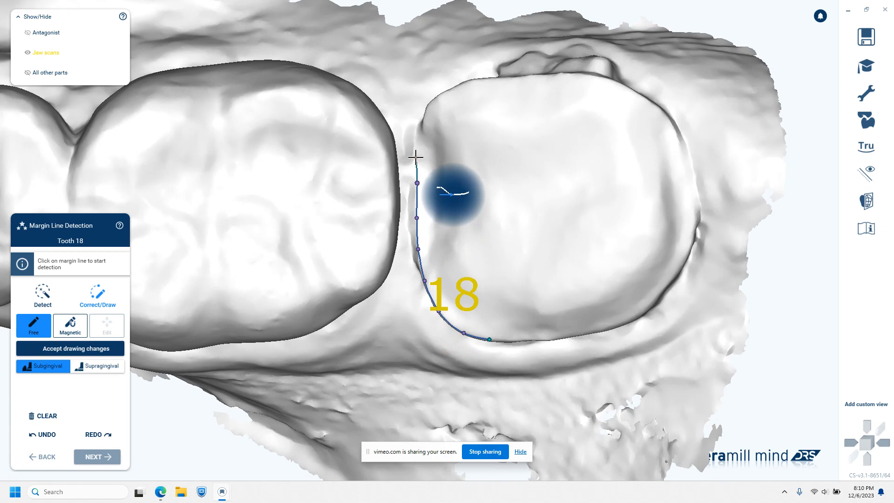
{"action": "left_click", "coordinate": [418, 154]}
{"action": "left_click", "coordinate": [423, 125]}
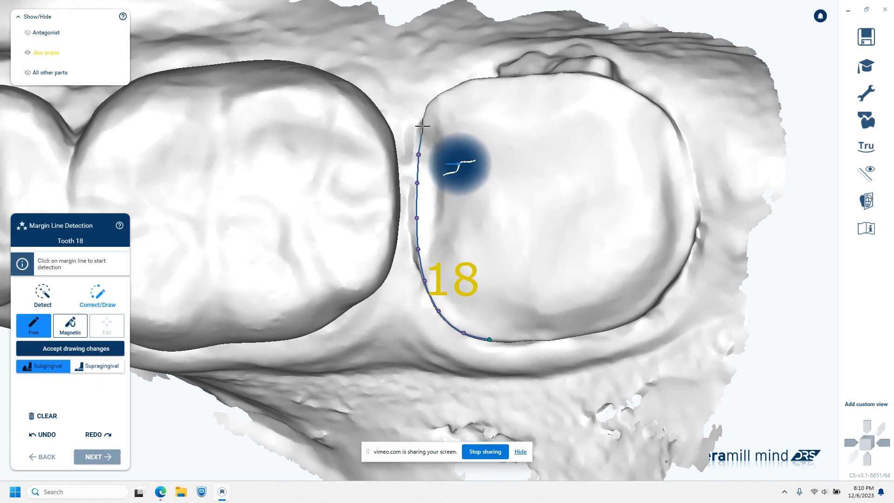
Continue the margin line of tooth 18 around the mesiolingual corner and along the lingual edge of the preparation.
{"action": "left_click", "coordinate": [431, 102]}
{"action": "left_click", "coordinate": [453, 87]}
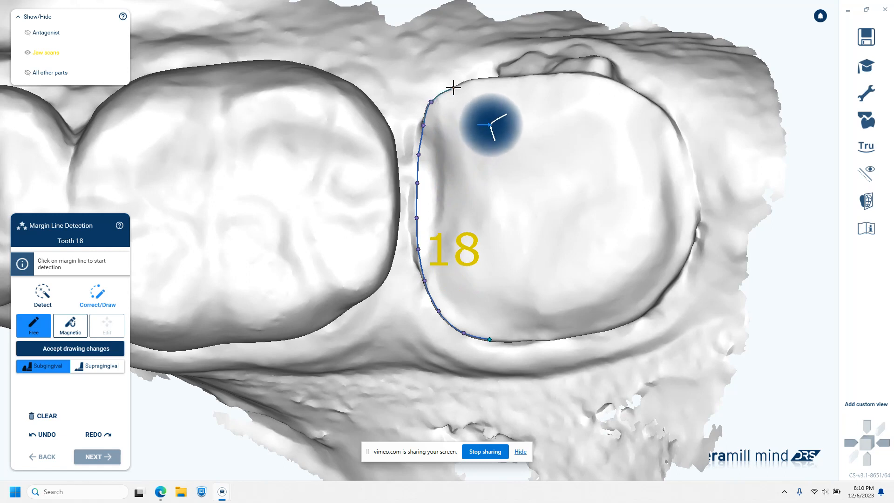
{"action": "left_click", "coordinate": [495, 78]}
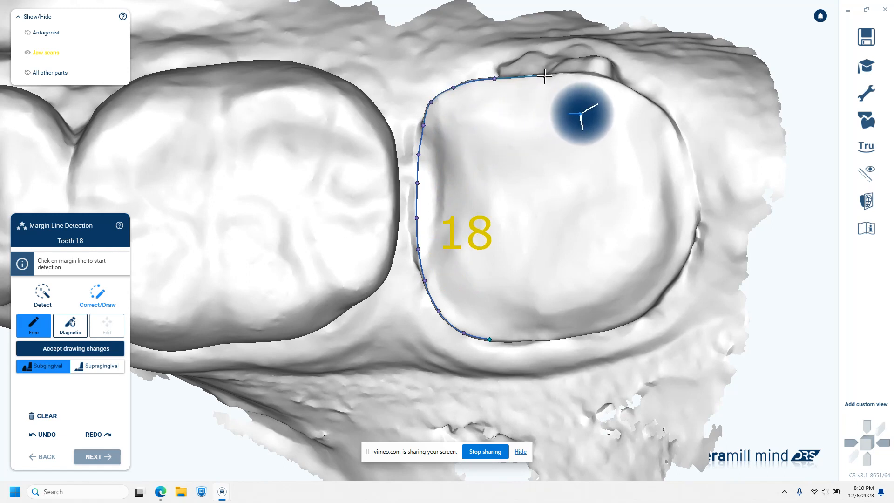
{"action": "left_click", "coordinate": [544, 75]}
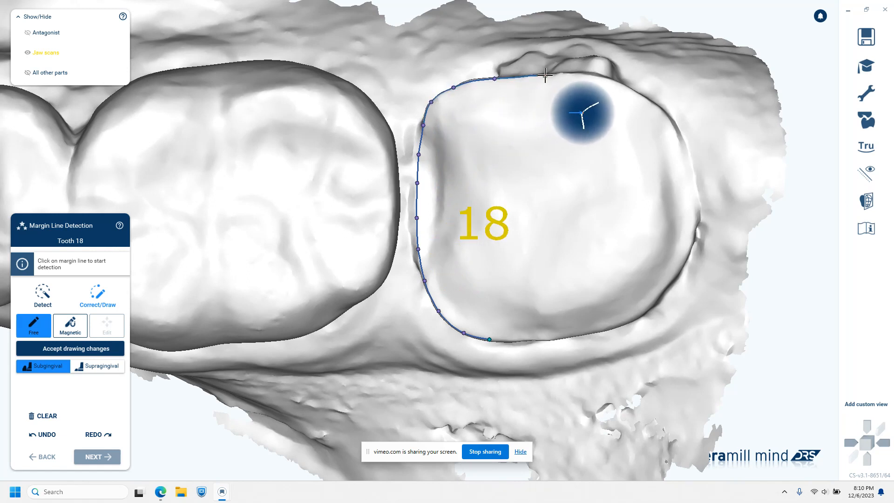
{"action": "left_click", "coordinate": [580, 74]}
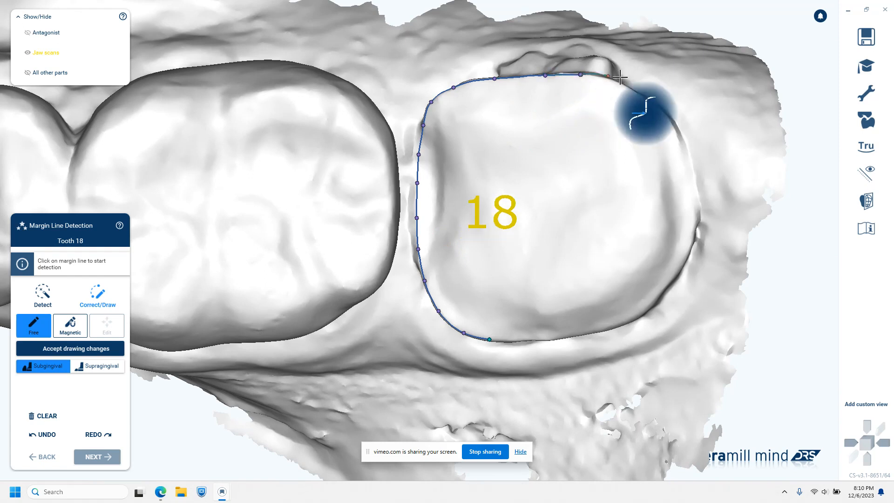
{"action": "left_click", "coordinate": [619, 83]}
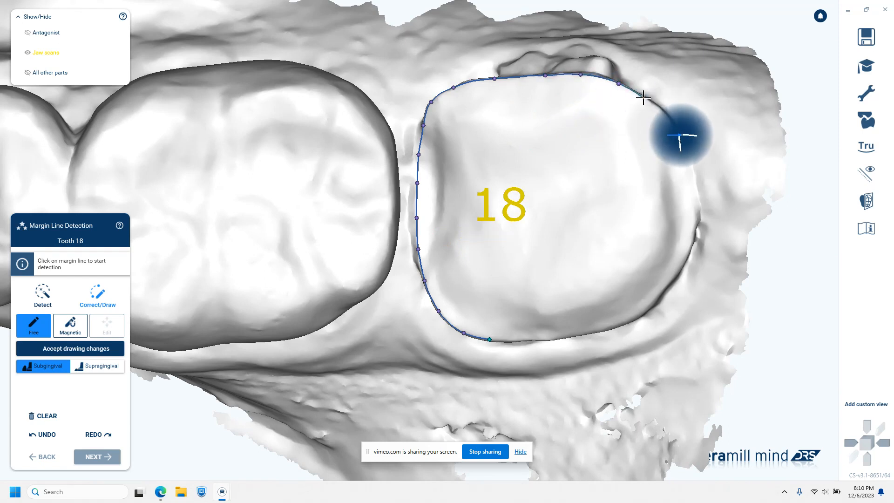
{"action": "left_click", "coordinate": [646, 96]}
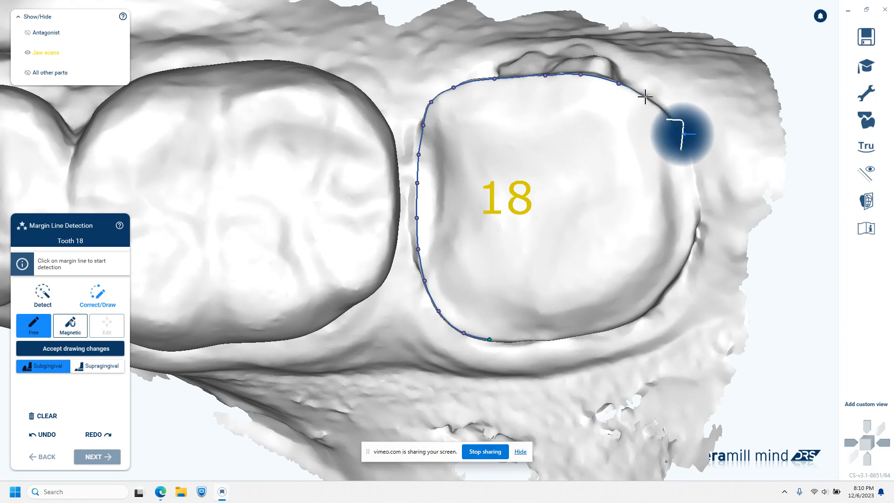
Extend the margin line of tooth 18 down the distal side to the distobuccal corner.
{"action": "left_click", "coordinate": [664, 113]}
{"action": "left_click", "coordinate": [681, 145]}
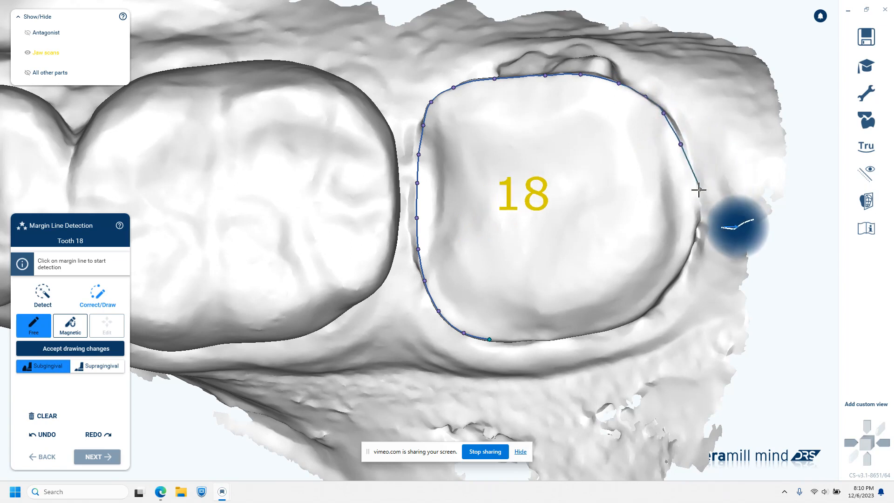
{"action": "left_click", "coordinate": [692, 191]}
{"action": "left_click", "coordinate": [696, 221]}
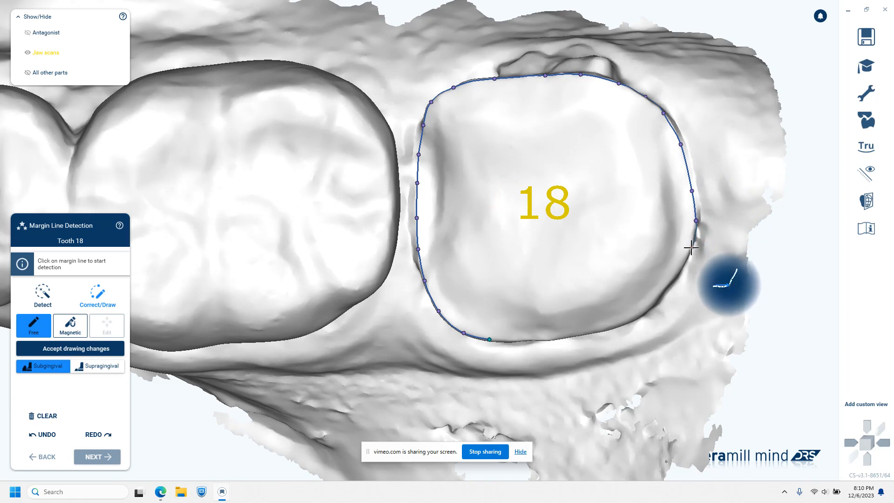
{"action": "left_click", "coordinate": [687, 253]}
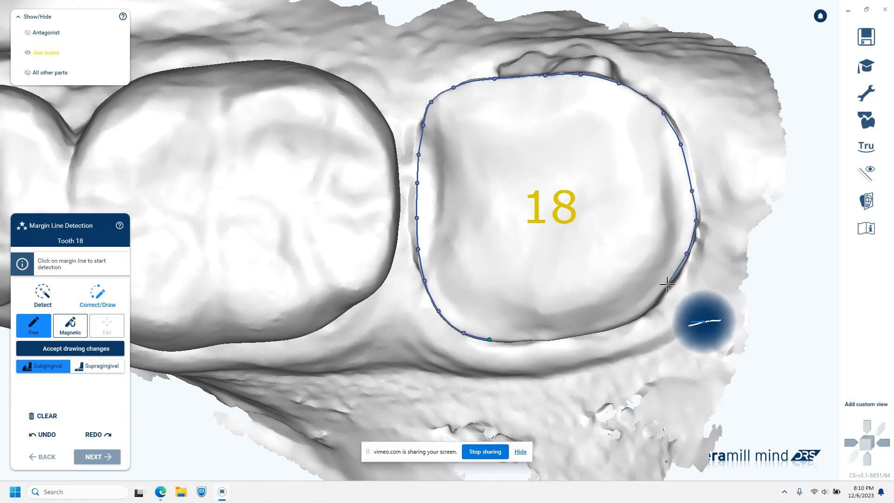
{"action": "left_click", "coordinate": [667, 285]}
{"action": "left_click", "coordinate": [648, 307]}
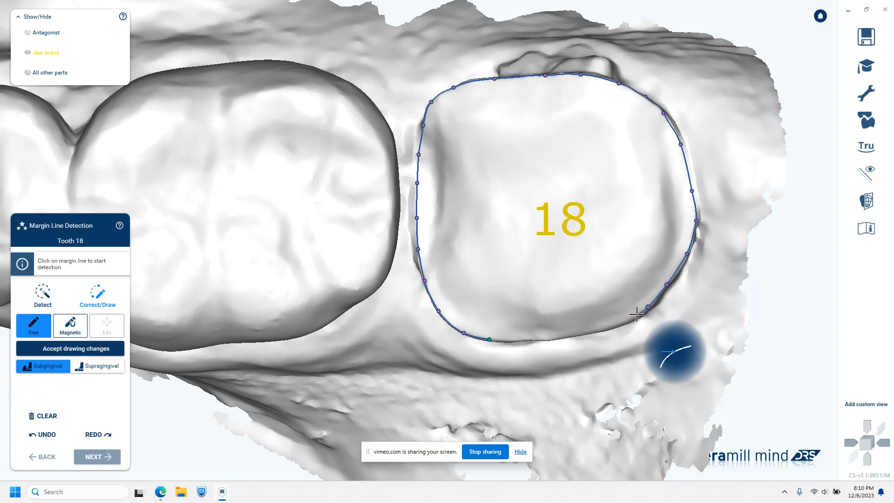
Complete the margin line along the buccal edge and close it at its starting point.
{"action": "left_click", "coordinate": [615, 325]}
{"action": "left_click", "coordinate": [585, 332]}
{"action": "left_click", "coordinate": [553, 336]}
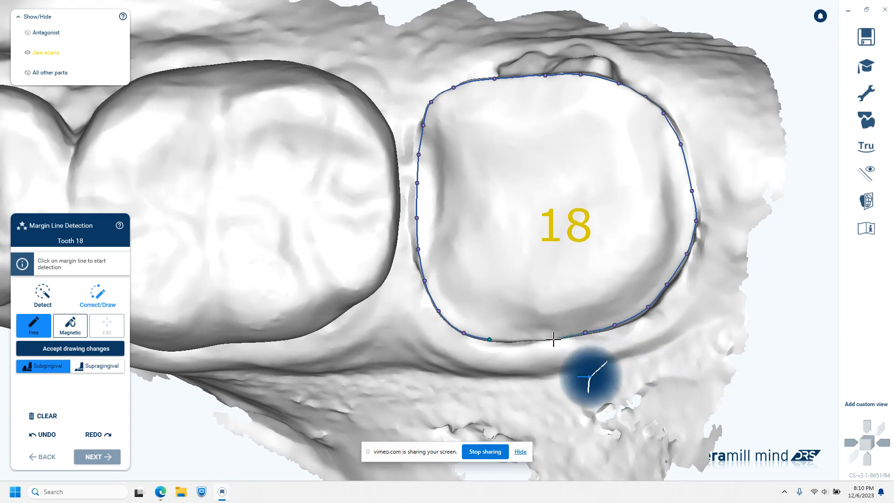
{"action": "left_click", "coordinate": [518, 339]}
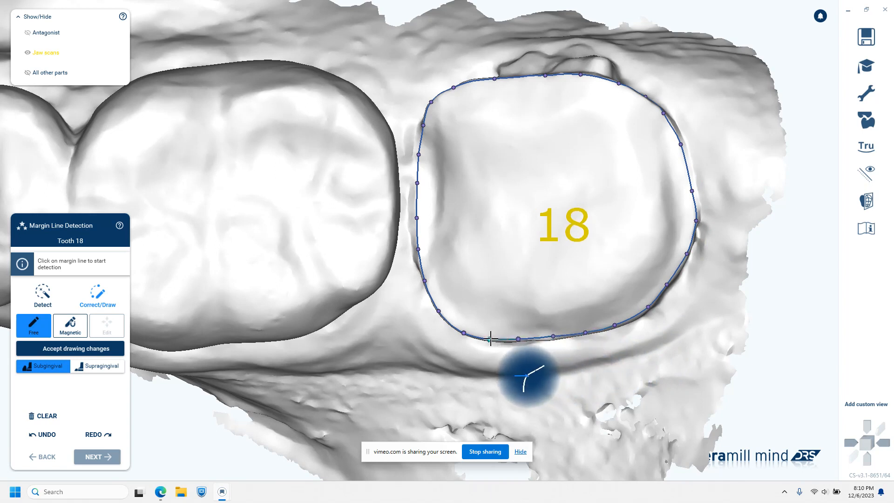
{"action": "left_click", "coordinate": [490, 338]}
Refine the buccal part of the margin line by adding a point and moving the neighbouring points onto the preparation edge.
{"action": "scroll", "coordinate": [564, 355], "scroll_direction": "up", "scroll_amount": 2}
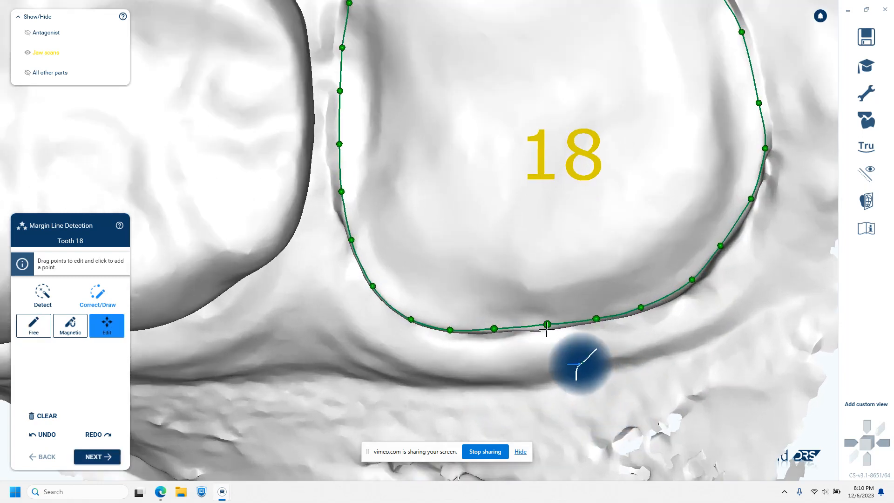
{"action": "middle_click_drag", "start_coordinate": [573, 349], "coordinate": [578, 390]}
{"action": "left_click", "coordinate": [580, 363]}
{"action": "left_click_drag", "start_coordinate": [552, 366], "coordinate": [501, 371]}
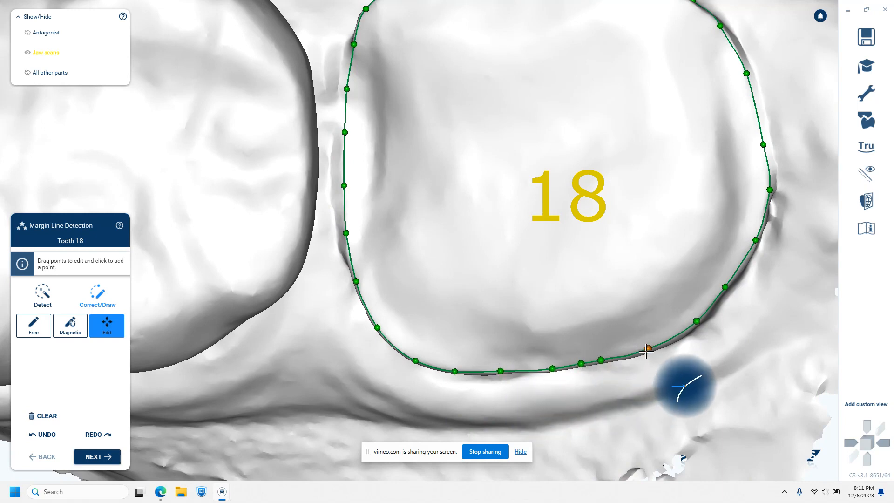
Show the jaw scan in its scanned colours and adjust the margin point at the distolingual corner of tooth 18.
{"action": "right_click_drag", "start_coordinate": [700, 361], "coordinate": [720, 303]}
{"action": "left_click", "coordinate": [866, 173]}
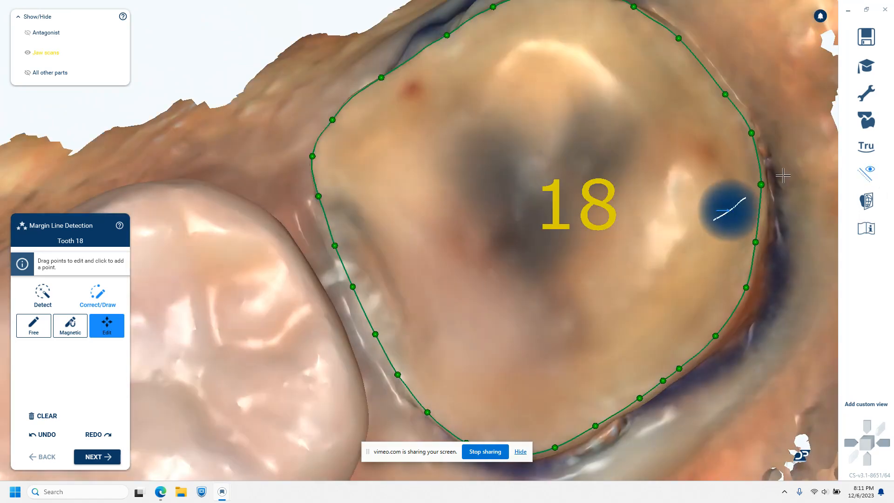
{"action": "right_click_drag", "start_coordinate": [370, 177], "coordinate": [653, 50]}
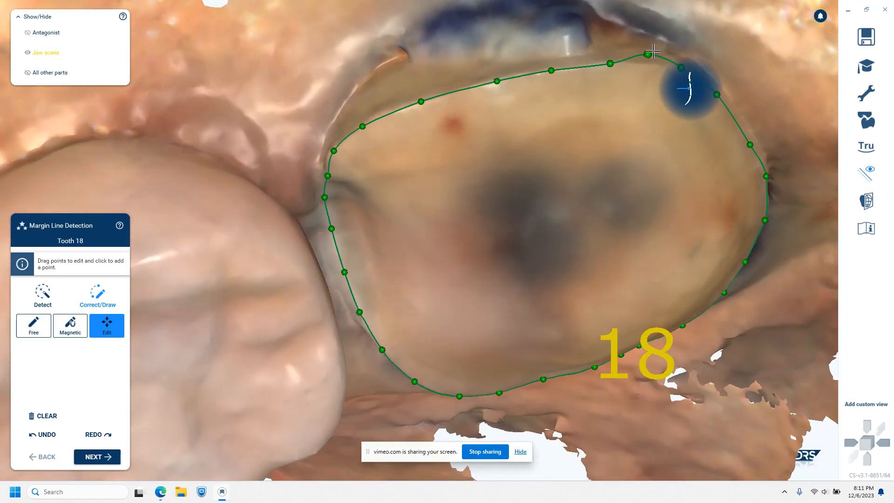
{"action": "left_click_drag", "start_coordinate": [650, 52], "coordinate": [653, 62]}
{"action": "right_click_drag", "start_coordinate": [624, 228], "coordinate": [582, 224]}
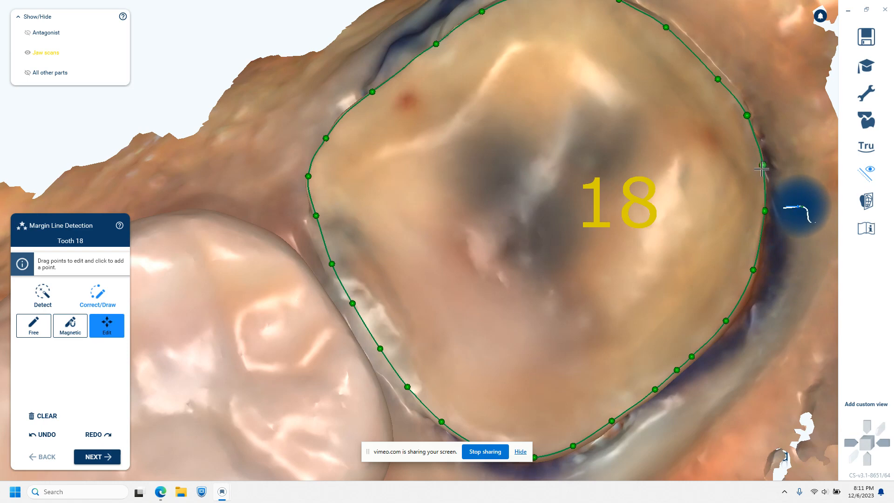
{"action": "scroll", "coordinate": [635, 278], "scroll_direction": "down", "scroll_amount": 3}
{"action": "right_click_drag", "start_coordinate": [648, 370], "coordinate": [646, 370]}
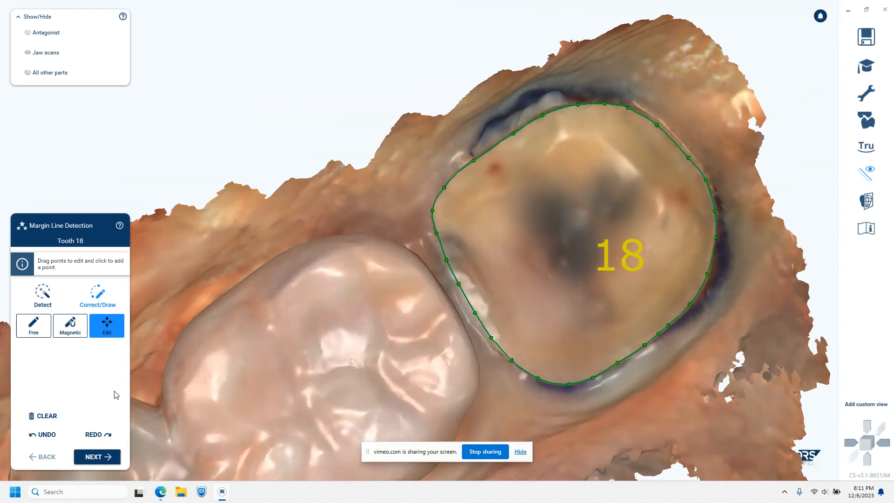
Accept the margin line and proceed to the model tooth placement for tooth 18.
{"action": "left_click", "coordinate": [222, 491]}
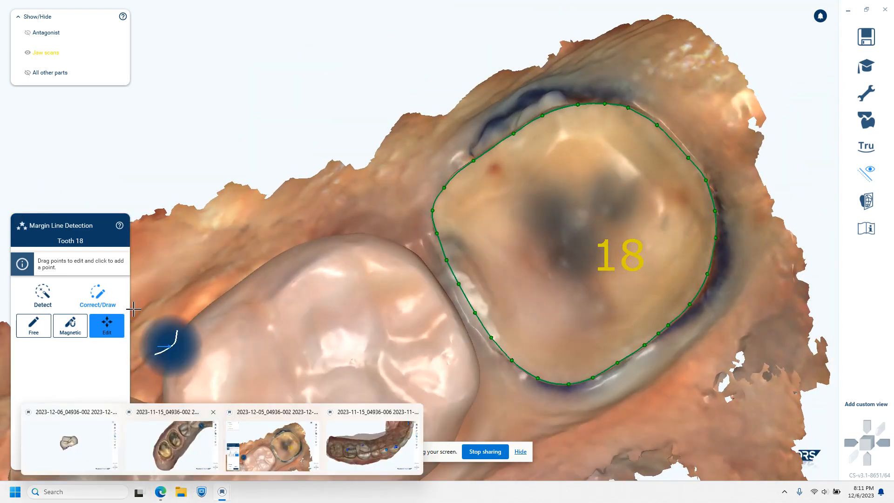
{"action": "left_click", "coordinate": [108, 459]}
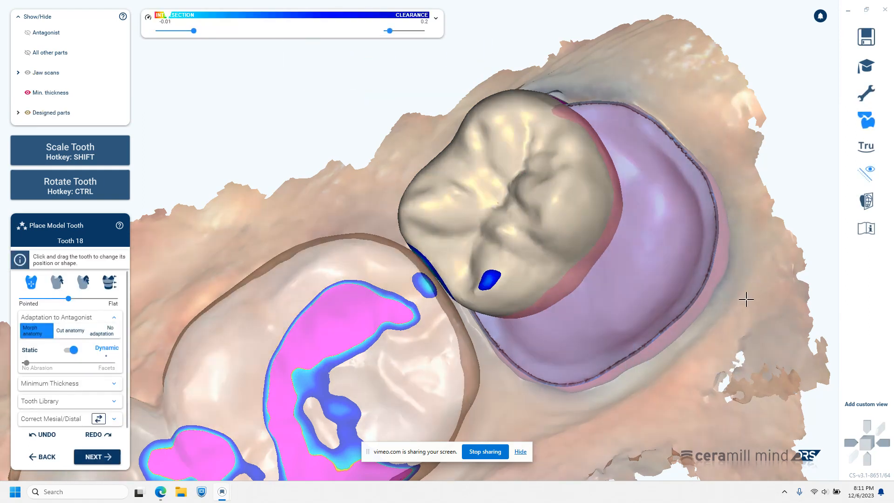
Specify in the mesial/distal correction that tooth 18 has no distal neighbor.
{"action": "scroll", "coordinate": [730, 378], "scroll_direction": "down", "scroll_amount": 5}
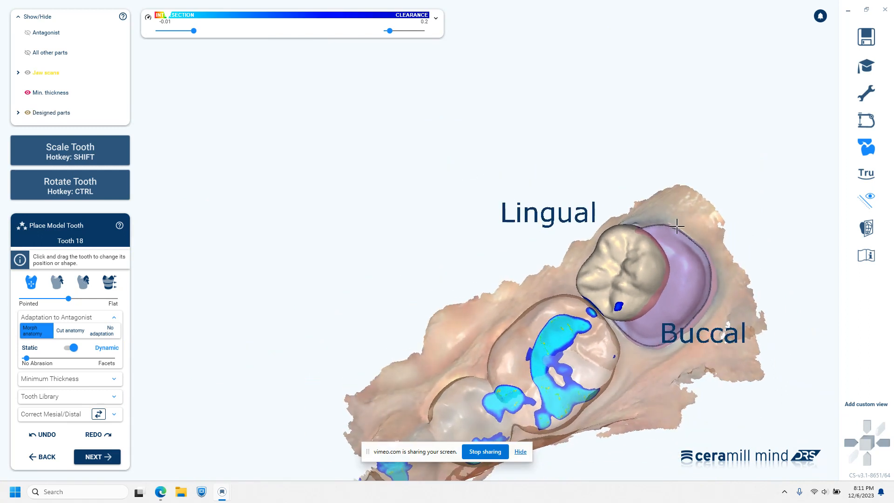
{"action": "left_click", "coordinate": [113, 415]}
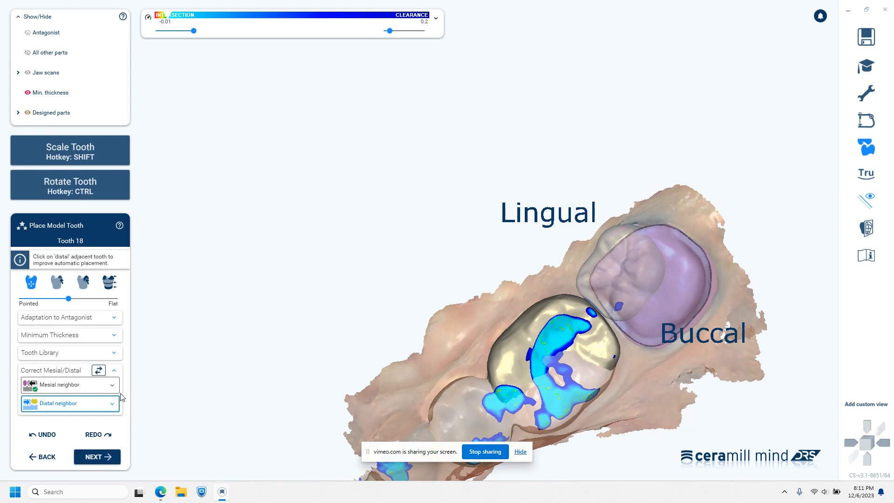
{"action": "left_click", "coordinate": [96, 406]}
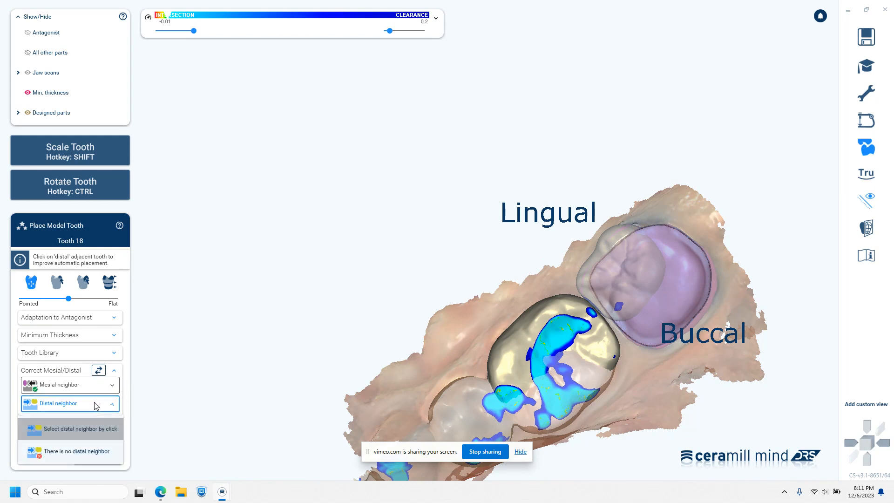
{"action": "left_click", "coordinate": [94, 453]}
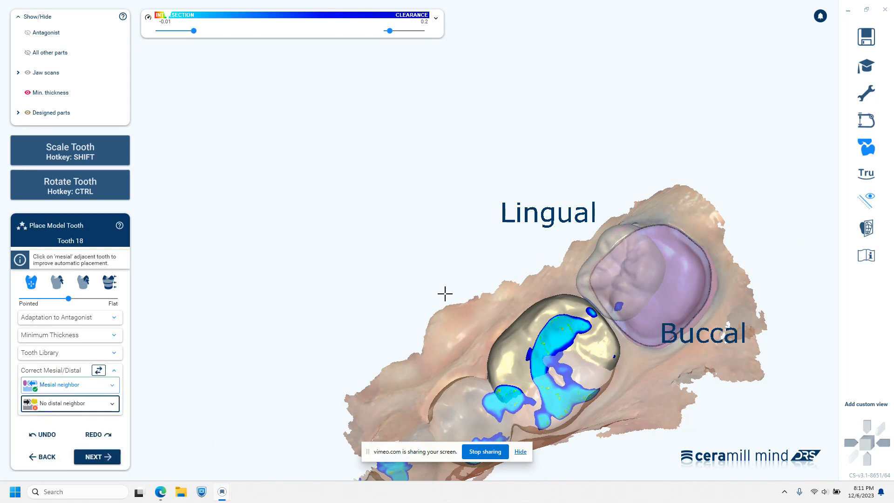
Pick the adjacent molar as the mesial neighbor of tooth 18 and close the mesial/distal correction.
{"action": "left_click", "coordinate": [73, 408]}
{"action": "left_click", "coordinate": [84, 390]}
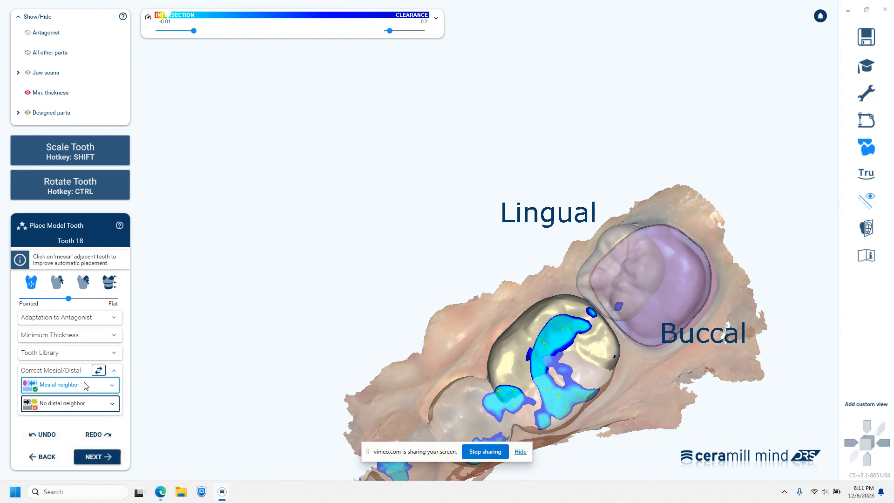
{"action": "left_click", "coordinate": [83, 388]}
{"action": "left_click", "coordinate": [83, 412]}
{"action": "left_click", "coordinate": [599, 341]}
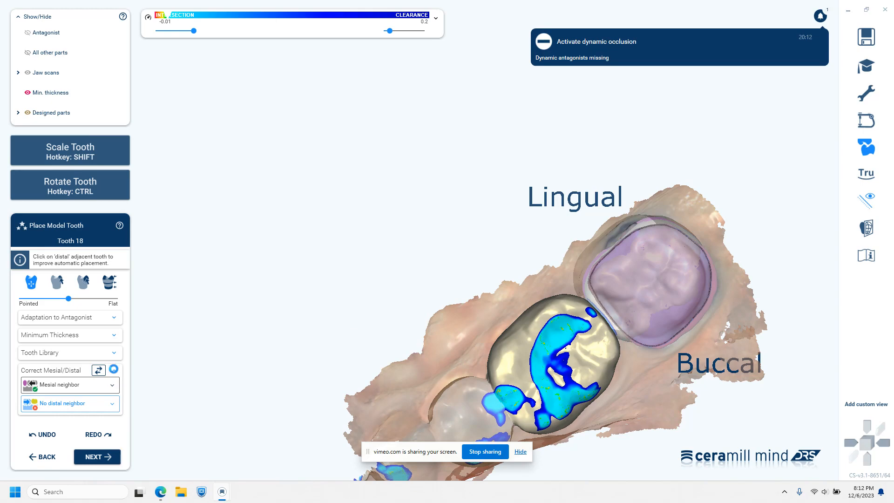
{"action": "left_click", "coordinate": [114, 372]}
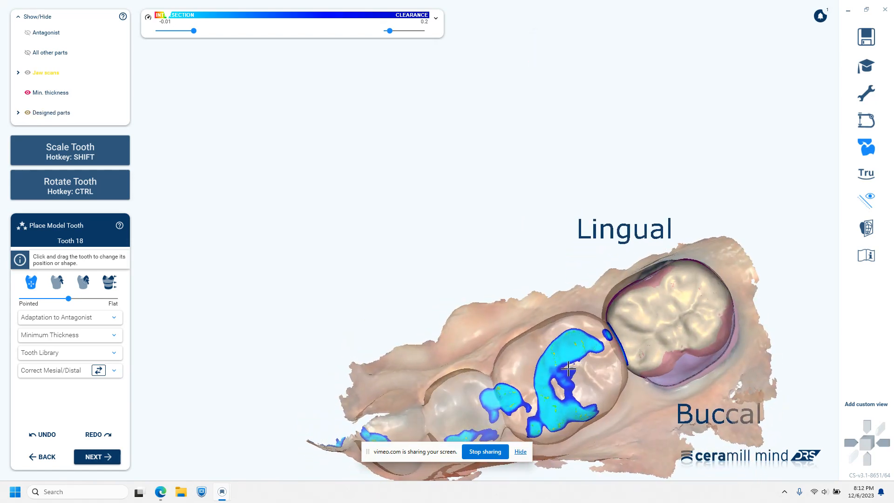
Set the minimum thickness handling to "Reduce completely (to manufacturer minimum)" and confirm the change.
{"action": "left_click", "coordinate": [113, 340]}
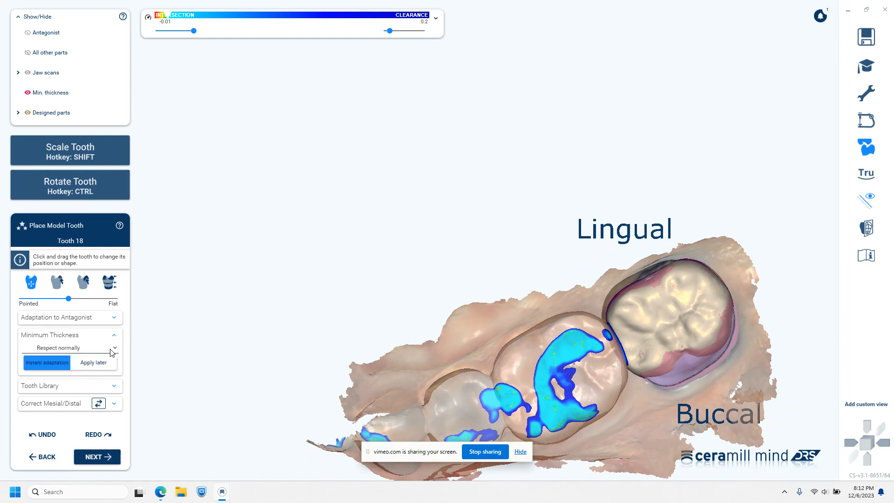
{"action": "left_click", "coordinate": [93, 349]}
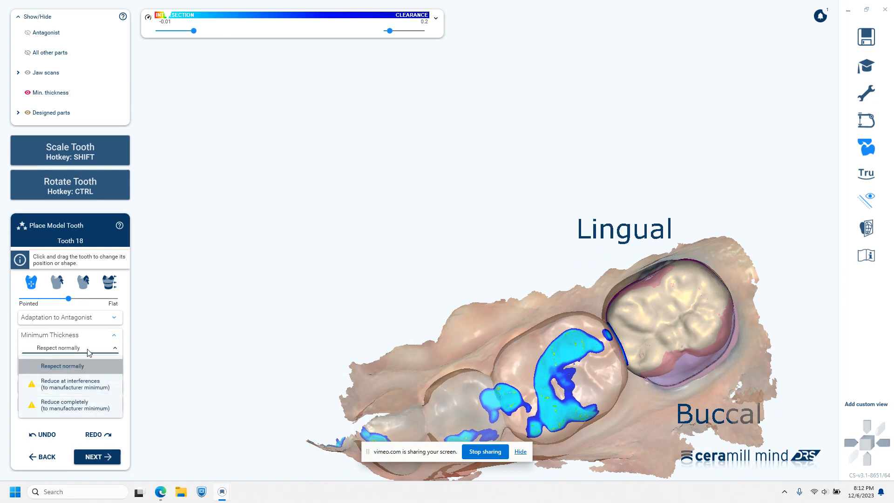
{"action": "left_click", "coordinate": [89, 405]}
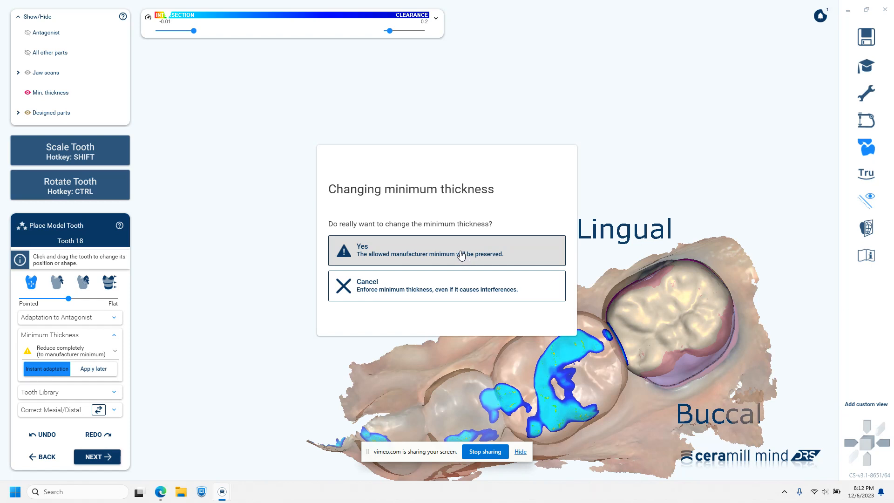
{"action": "left_click", "coordinate": [433, 255]}
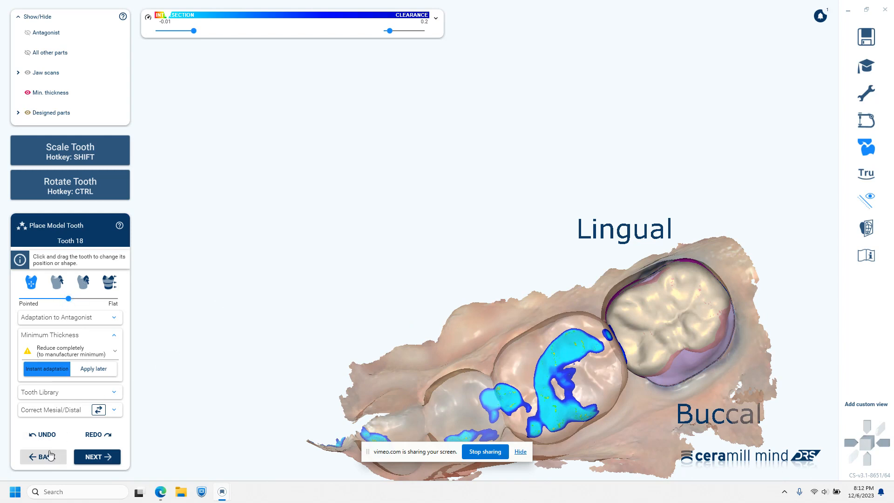
{"action": "left_click", "coordinate": [114, 339]}
Reposition the model tooth slightly on the preparation of tooth 18.
{"action": "mouse_move", "coordinate": [620, 407]}
{"action": "right_mouse_down"}
{"action": "mouse_move", "coordinate": [608, 397]}
{"action": "mouse_move", "coordinate": [621, 407]}
{"action": "mouse_move", "coordinate": [592, 255]}
{"action": "mouse_move", "coordinate": [602, 412]}
{"action": "mouse_move", "coordinate": [625, 393]}
{"action": "right_mouse_up"}
{"action": "left_click_drag", "start_coordinate": [632, 393], "coordinate": [637, 381]}
{"action": "right_click_drag", "start_coordinate": [629, 373], "coordinate": [627, 375]}
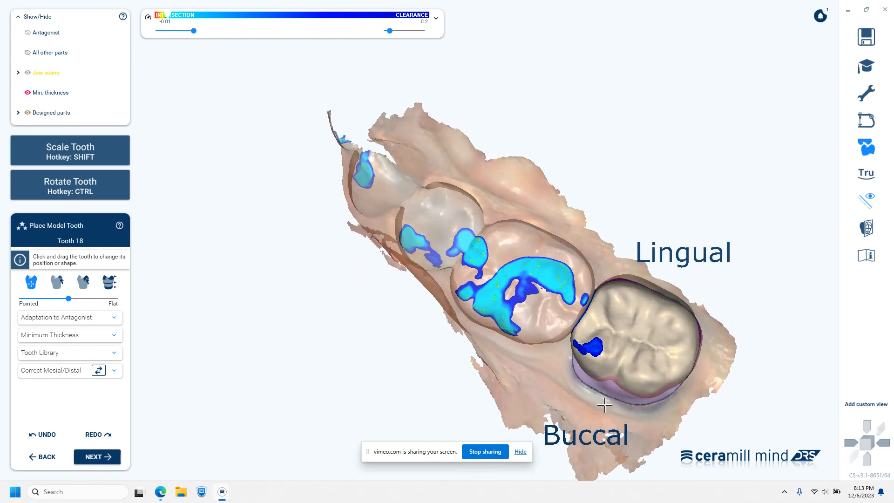
Turn off the intersection/clearance colours and make Jaw scan (18) fully opaque.
{"action": "left_click", "coordinate": [864, 149]}
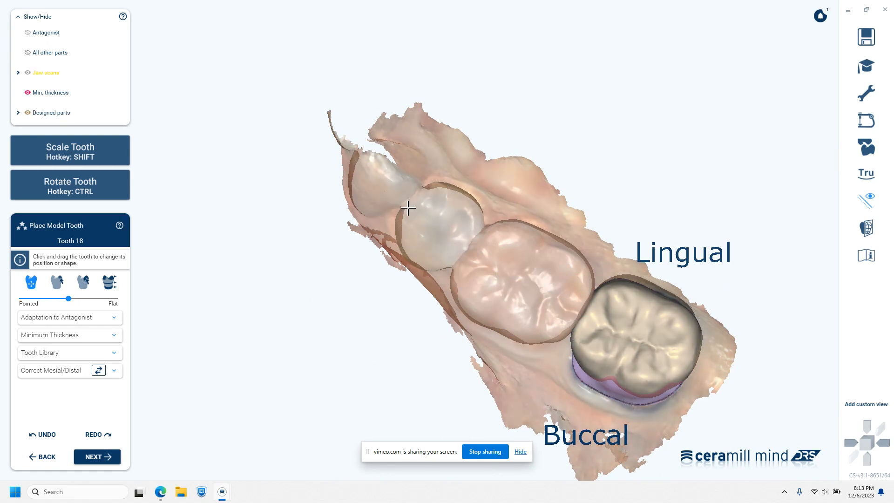
{"action": "right_click_drag", "start_coordinate": [554, 348], "coordinate": [552, 343]}
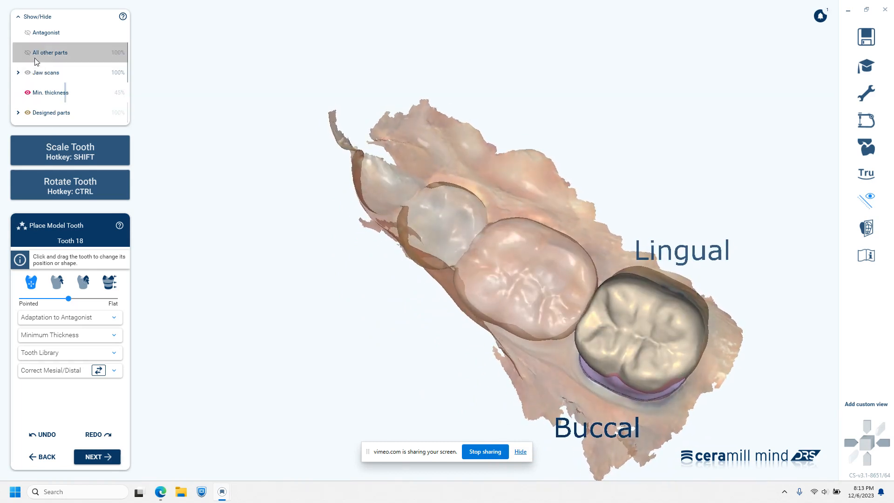
{"action": "left_click", "coordinate": [18, 74]}
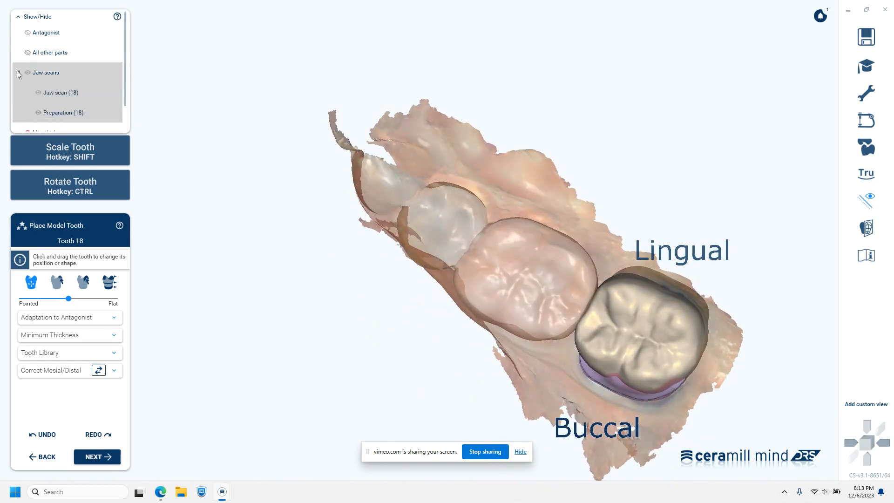
{"action": "left_click_drag", "start_coordinate": [97, 97], "coordinate": [144, 102]}
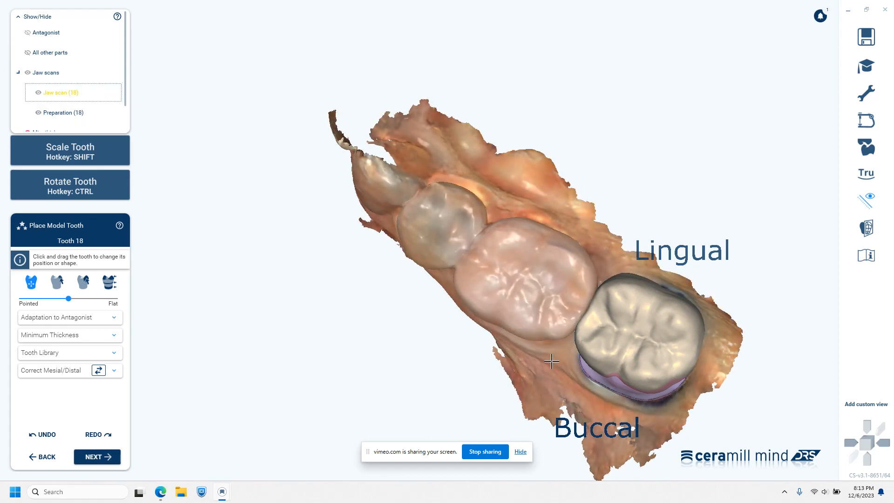
{"action": "right_click_drag", "start_coordinate": [599, 426], "coordinate": [597, 420]}
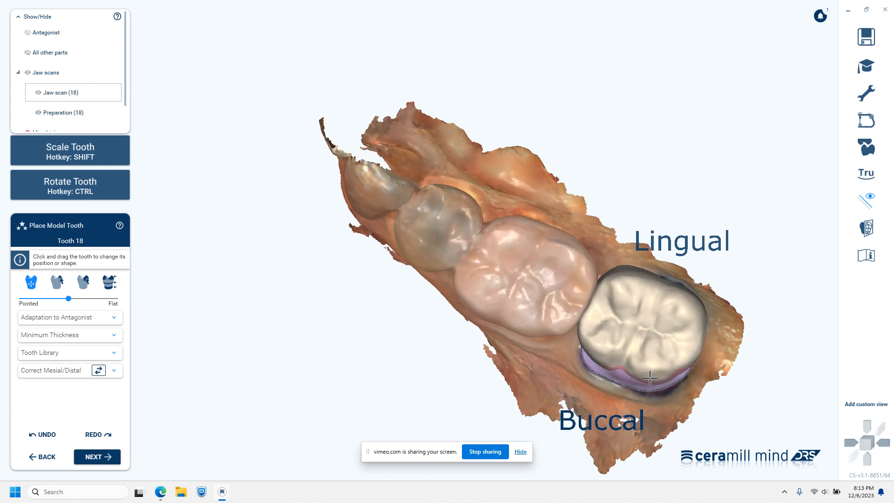
Show the antagonist, scale the model tooth of tooth 18 in relation to it, and hide the antagonist again.
{"action": "right_click_drag", "start_coordinate": [702, 424], "coordinate": [624, 360]}
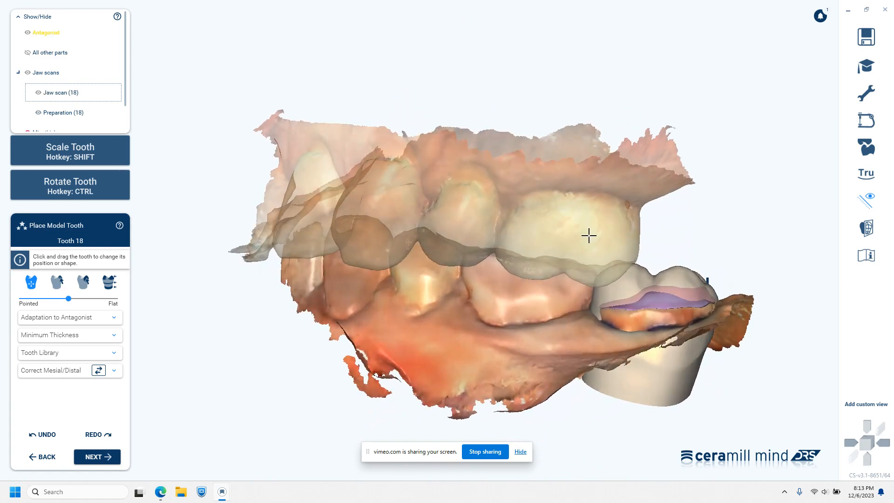
{"action": "right_click_drag", "start_coordinate": [657, 330], "coordinate": [657, 331]}
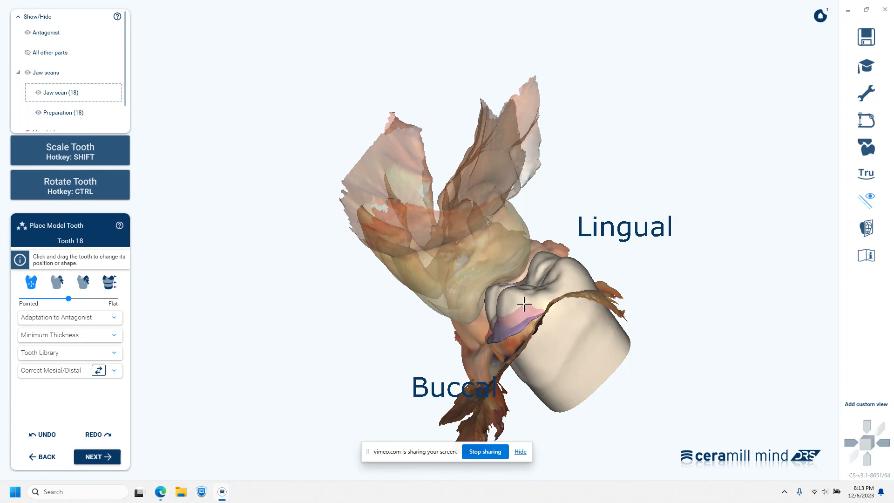
{"action": "key", "text": "shift"}
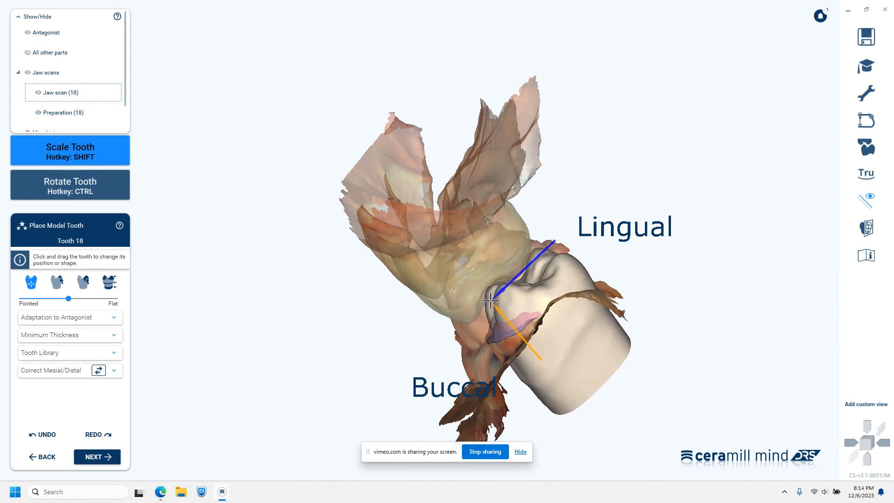
{"action": "right_click_drag", "start_coordinate": [564, 438], "coordinate": [582, 394]}
{"action": "right_click_drag", "start_coordinate": [586, 363], "coordinate": [630, 292]}
{"action": "right_click_drag", "start_coordinate": [605, 343], "coordinate": [604, 343]}
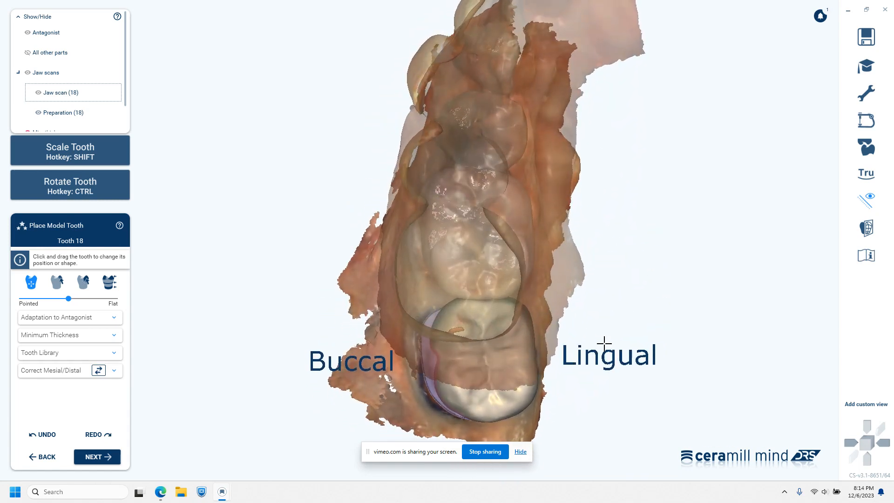
{"action": "key", "text": "a"}
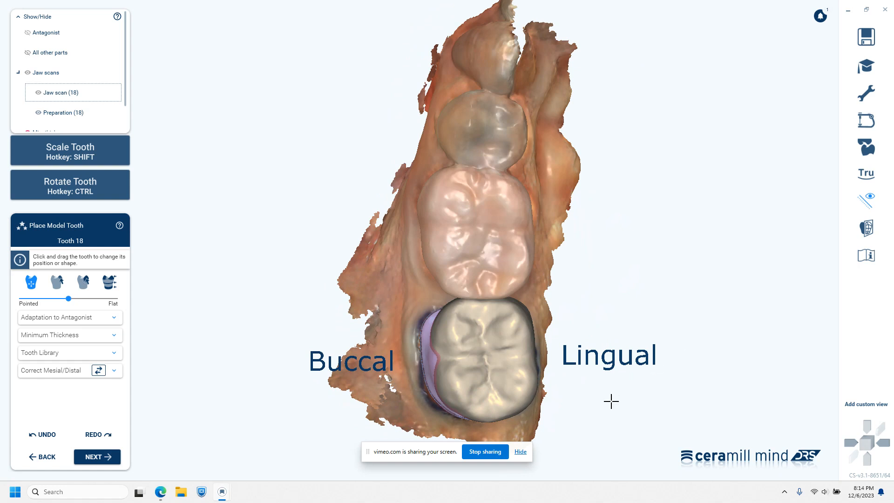
Pull the buccal surface of the model tooth outward at its mesial and distal parts to cover the exposed minimum thickness area.
{"action": "right_click_drag", "start_coordinate": [609, 404], "coordinate": [608, 401]}
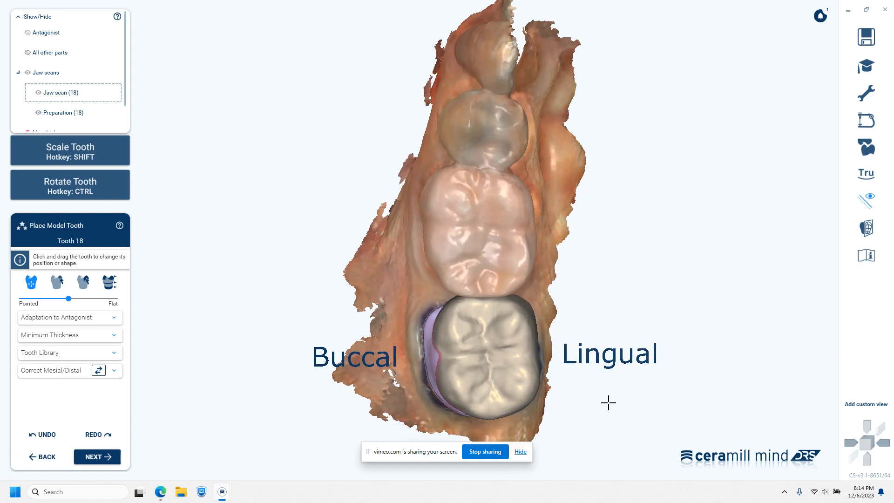
{"action": "left_click", "coordinate": [84, 281]}
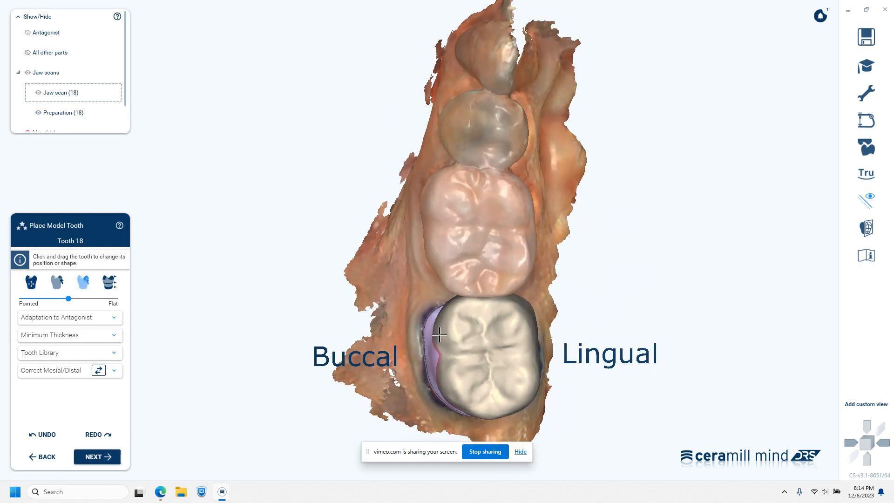
{"action": "left_click_drag", "start_coordinate": [427, 335], "coordinate": [423, 335]}
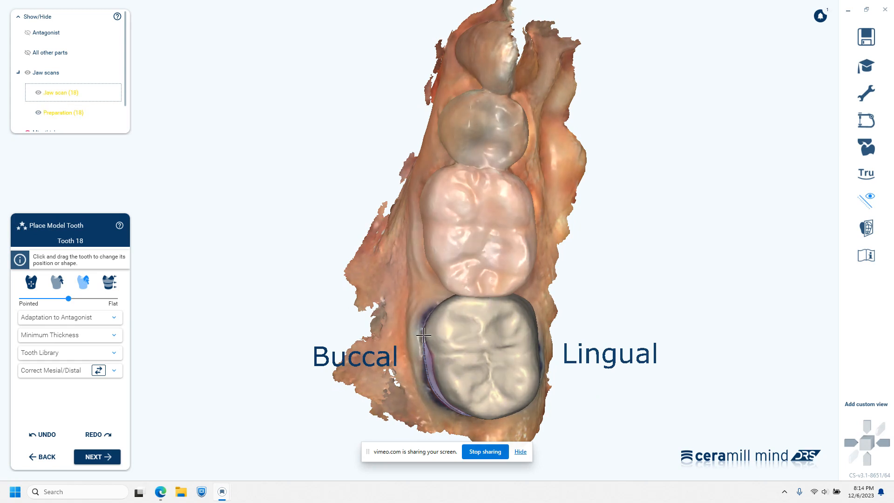
{"action": "left_click_drag", "start_coordinate": [441, 377], "coordinate": [436, 378]}
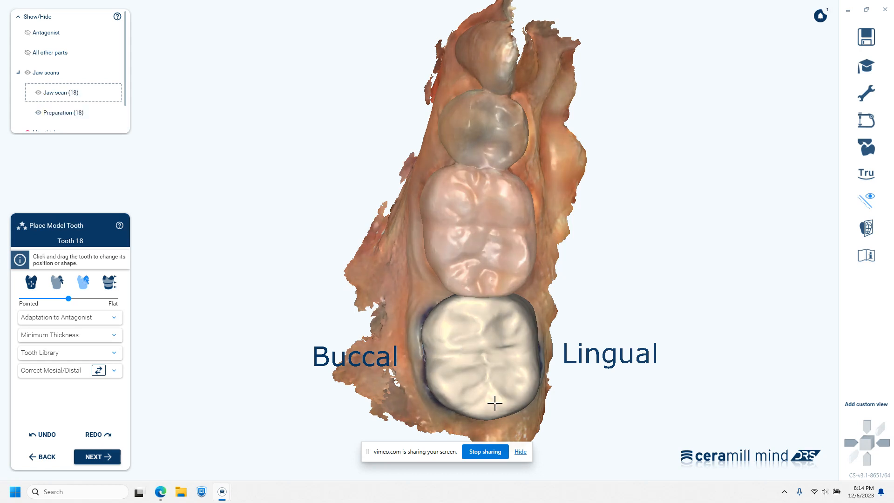
Show the antagonist and reshape the buccal and lingual cusps of the model tooth against it.
{"action": "right_click_drag", "start_coordinate": [412, 414], "coordinate": [417, 397]}
{"action": "right_click_drag", "start_coordinate": [553, 395], "coordinate": [554, 395]}
{"action": "key", "text": "ctrl+j"}
{"action": "key", "text": "ctrl+j"}
{"action": "key", "text": "ctrl+a"}
{"action": "right_click_drag", "start_coordinate": [492, 380], "coordinate": [490, 350]}
{"action": "left_click_drag", "start_coordinate": [465, 265], "coordinate": [467, 271]}
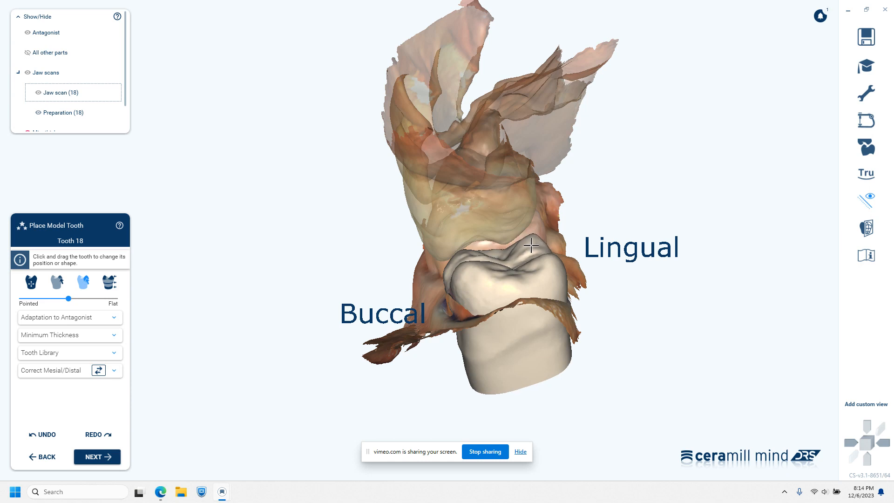
{"action": "left_click_drag", "start_coordinate": [542, 261], "coordinate": [540, 262]}
{"action": "right_click_drag", "start_coordinate": [551, 332], "coordinate": [549, 339]}
Open the adaptation to antagonist settings and hide the antagonist.
{"action": "left_click", "coordinate": [112, 320]}
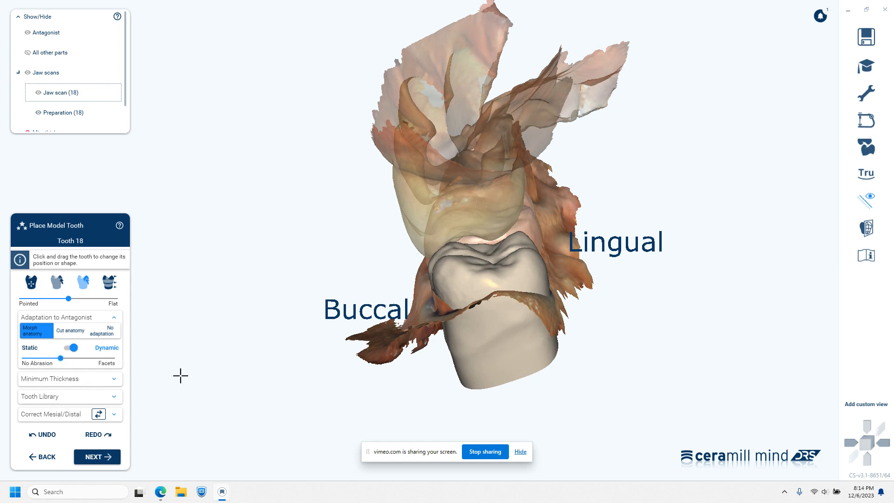
{"action": "mouse_move", "coordinate": [434, 357]}
{"action": "right_mouse_down"}
{"action": "mouse_move", "coordinate": [434, 272]}
{"action": "mouse_move", "coordinate": [433, 350]}
{"action": "right_mouse_up"}
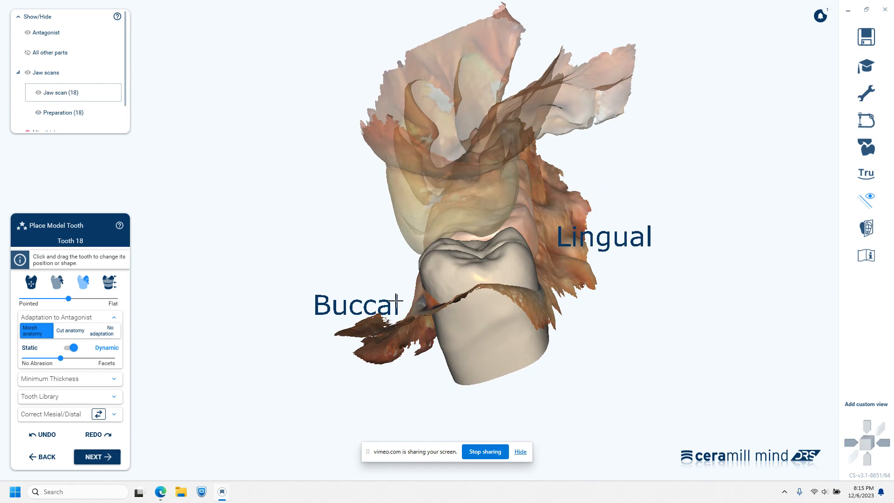
{"action": "key", "text": "a"}
{"action": "right_click_drag", "start_coordinate": [422, 301], "coordinate": [431, 320]}
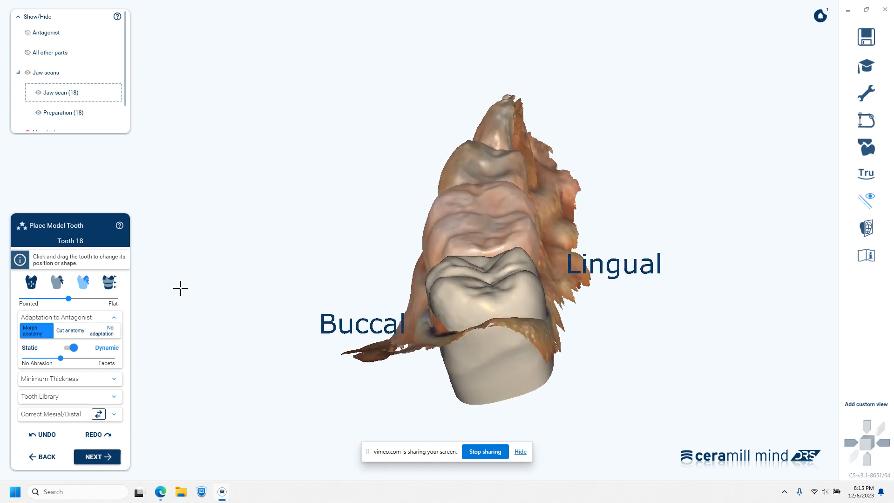
Examine the crown's shape and alignment with the neighboring teeth from the buccal, mesial, distal and occlusal sides.
{"action": "left_click", "coordinate": [55, 284]}
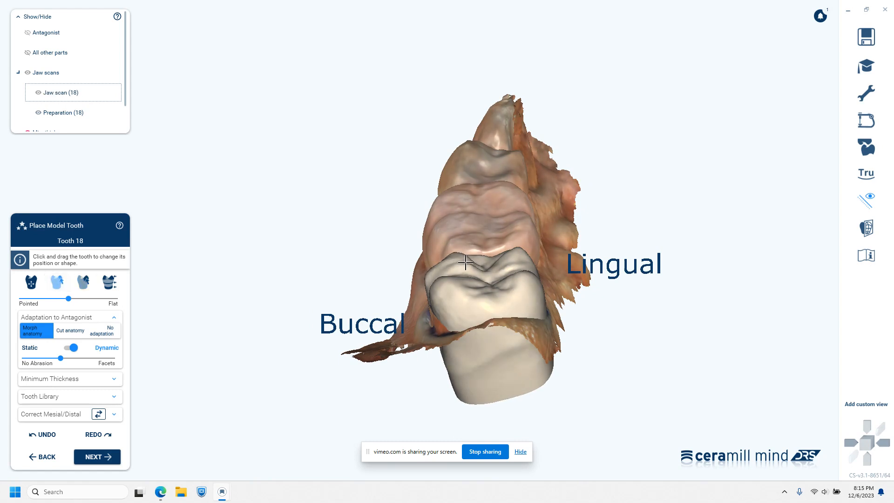
{"action": "right_click_drag", "start_coordinate": [469, 343], "coordinate": [469, 343]}
{"action": "middle_click_drag", "start_coordinate": [481, 349], "coordinate": [336, 268]}
{"action": "right_click_drag", "start_coordinate": [429, 302], "coordinate": [464, 251]}
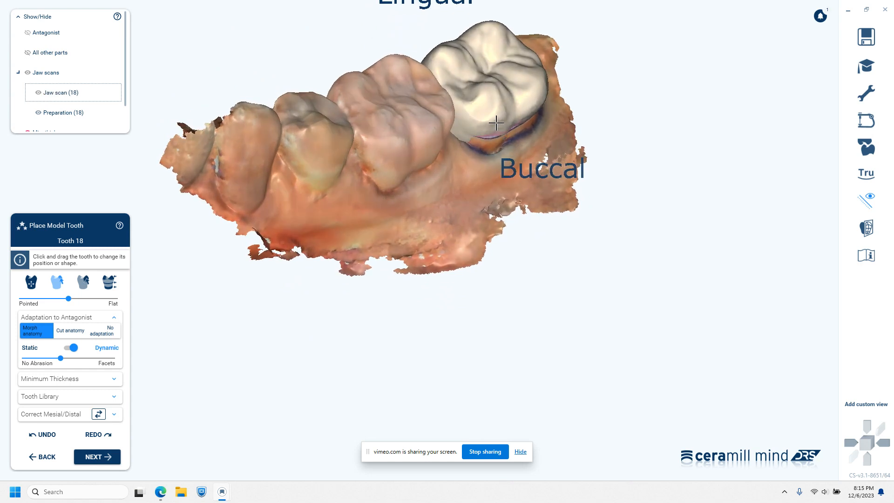
{"action": "right_click_drag", "start_coordinate": [502, 189], "coordinate": [500, 187]}
{"action": "middle_click_drag", "start_coordinate": [485, 309], "coordinate": [453, 284]}
{"action": "right_click_drag", "start_coordinate": [507, 283], "coordinate": [506, 285]}
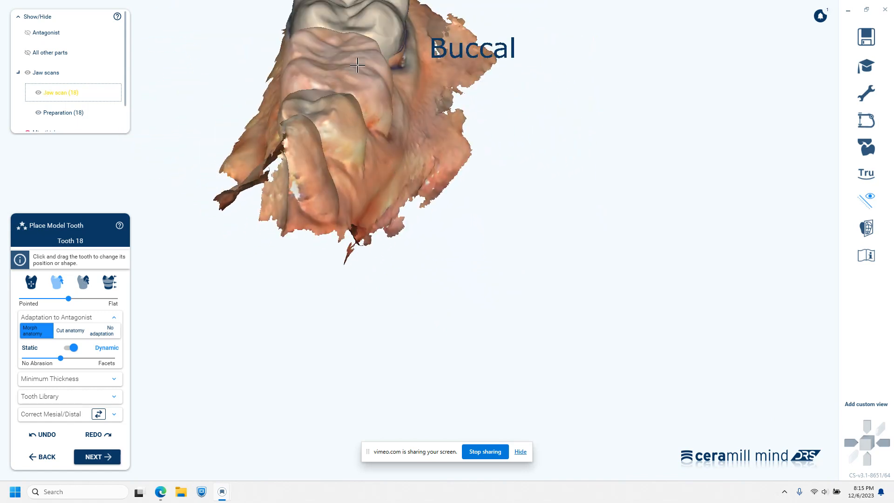
{"action": "right_click_drag", "start_coordinate": [398, 141], "coordinate": [390, 146]}
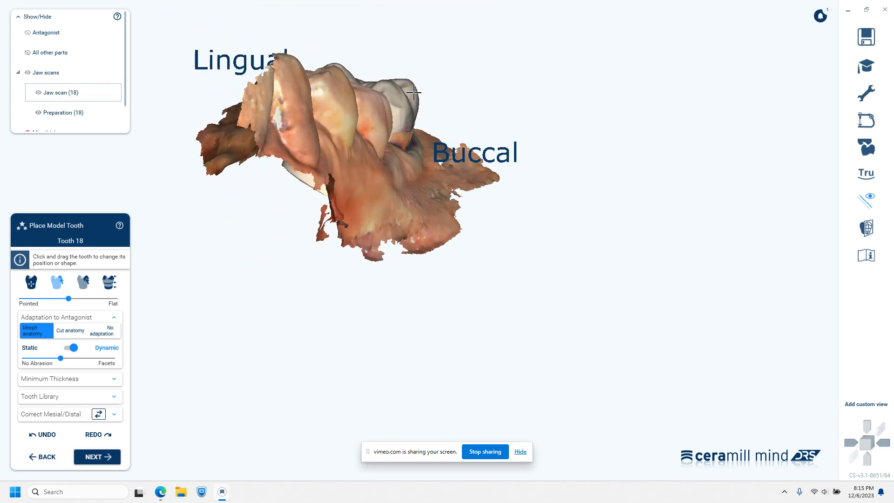
{"action": "right_click_drag", "start_coordinate": [408, 93], "coordinate": [433, 138]}
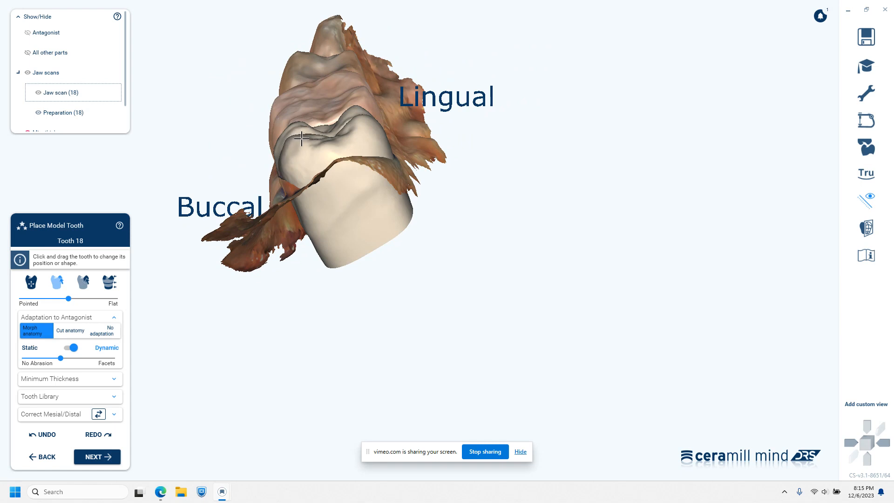
{"action": "right_click_drag", "start_coordinate": [343, 142], "coordinate": [379, 163]}
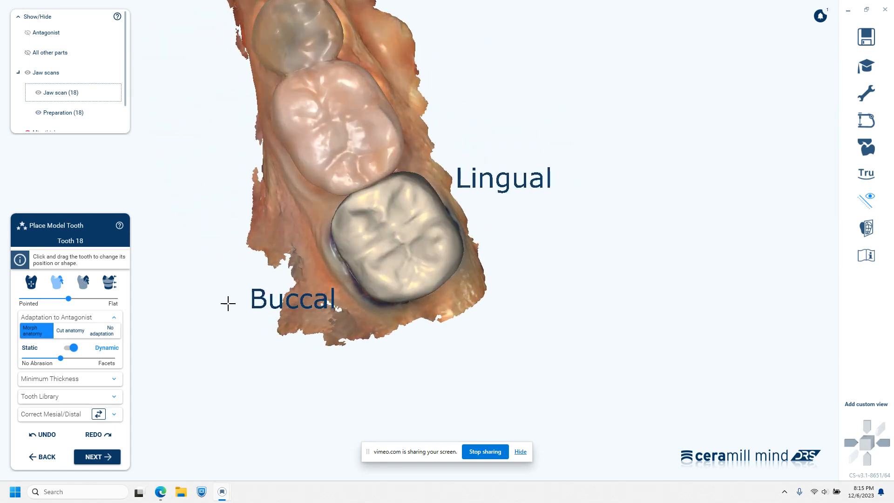
Accept the model tooth placement, proceed to Free-Forming, and lower the Smooth/Flatten brush strength.
{"action": "left_click", "coordinate": [92, 460]}
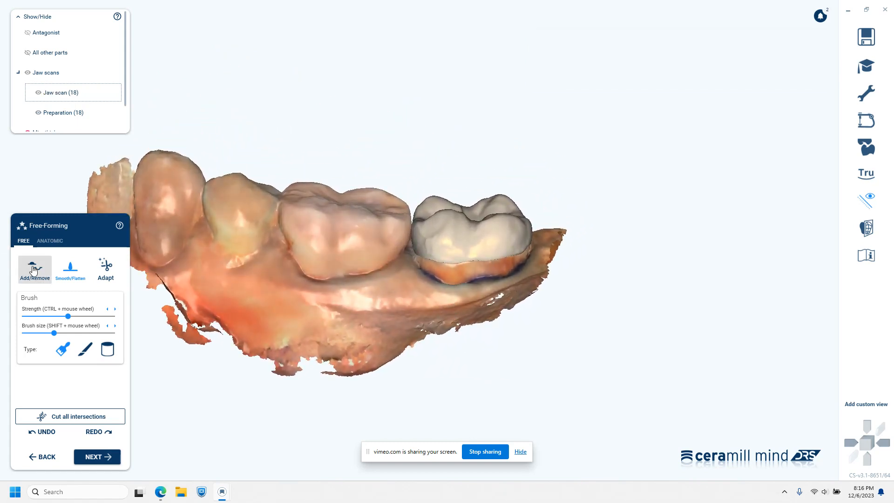
{"action": "scroll", "coordinate": [465, 271], "scroll_direction": "up", "scroll_amount": 2}
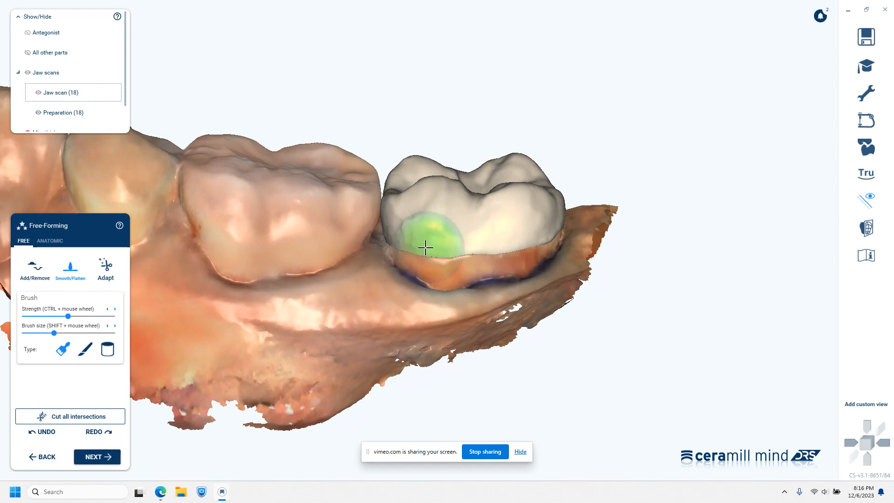
{"action": "left_click_drag", "start_coordinate": [71, 318], "coordinate": [55, 318]}
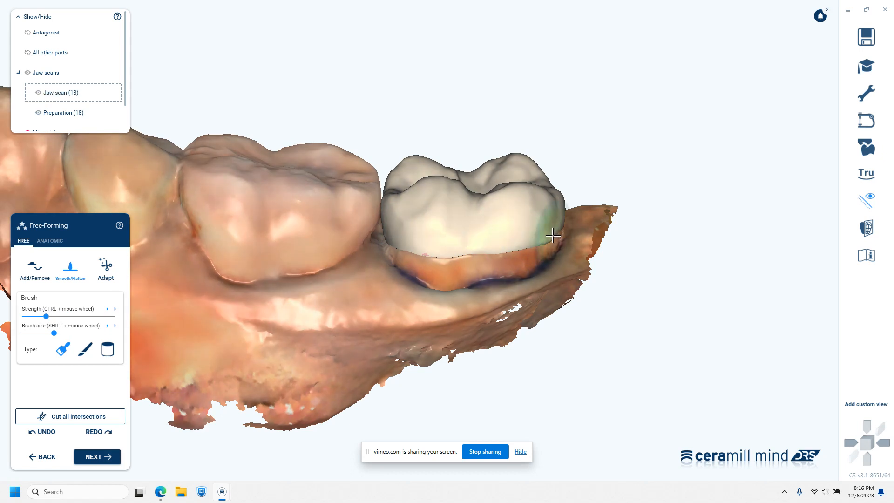
Smooth the crown's axial surfaces on all sides with the Smooth/Flatten brush and hide the jaw scans for access.
{"action": "mouse_move", "coordinate": [401, 237]}
{"action": "right_mouse_down"}
{"action": "mouse_move", "coordinate": [534, 296]}
{"action": "mouse_move", "coordinate": [676, 279]}
{"action": "mouse_move", "coordinate": [597, 271]}
{"action": "mouse_move", "coordinate": [666, 239]}
{"action": "right_mouse_up"}
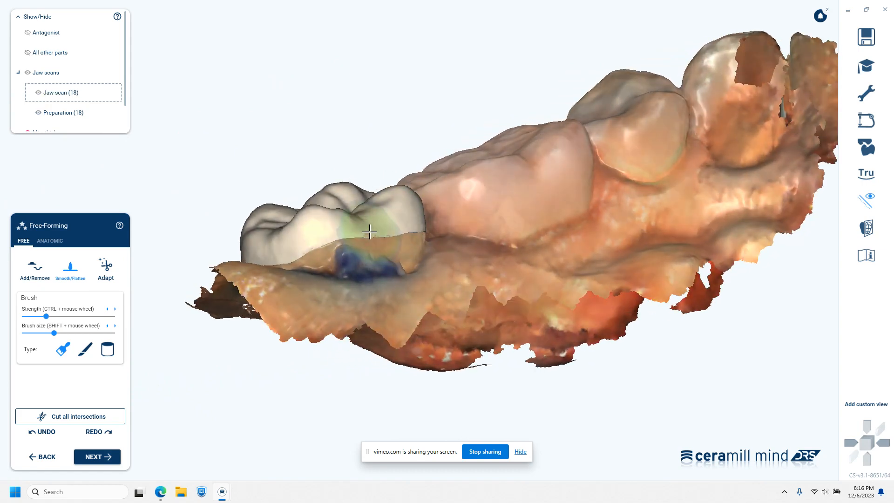
{"action": "right_click_drag", "start_coordinate": [324, 238], "coordinate": [421, 269]}
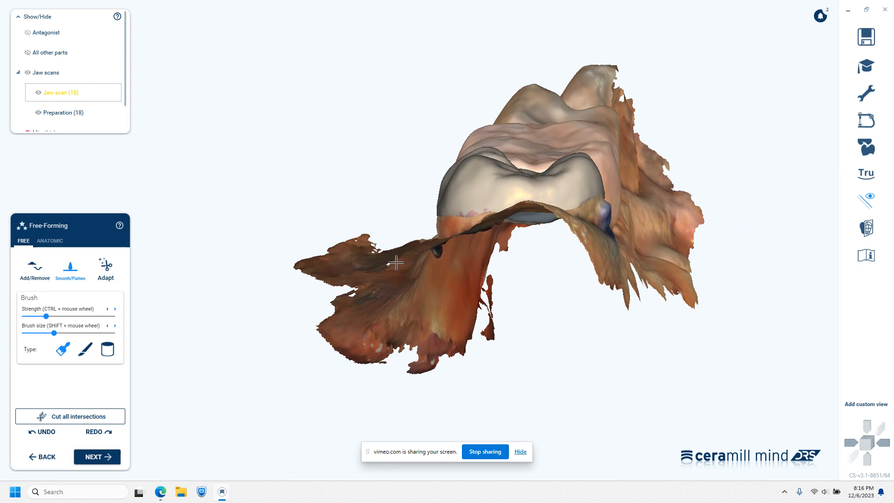
{"action": "key", "text": "j"}
{"action": "right_click_drag", "start_coordinate": [577, 229], "coordinate": [431, 251]}
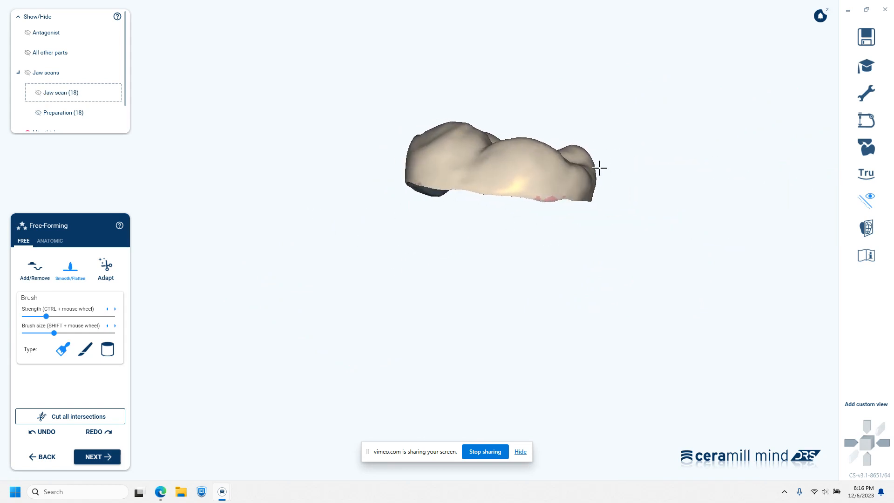
{"action": "mouse_move", "coordinate": [619, 229]}
{"action": "right_mouse_down"}
{"action": "mouse_move", "coordinate": [567, 227]}
{"action": "mouse_move", "coordinate": [622, 250]}
{"action": "mouse_move", "coordinate": [557, 253]}
{"action": "mouse_move", "coordinate": [547, 264]}
{"action": "mouse_move", "coordinate": [621, 136]}
{"action": "mouse_move", "coordinate": [623, 161]}
{"action": "mouse_move", "coordinate": [598, 183]}
{"action": "right_mouse_up"}
Display the intersection and clearance color map on the crown and show the jaw scans again.
{"action": "left_click", "coordinate": [865, 147]}
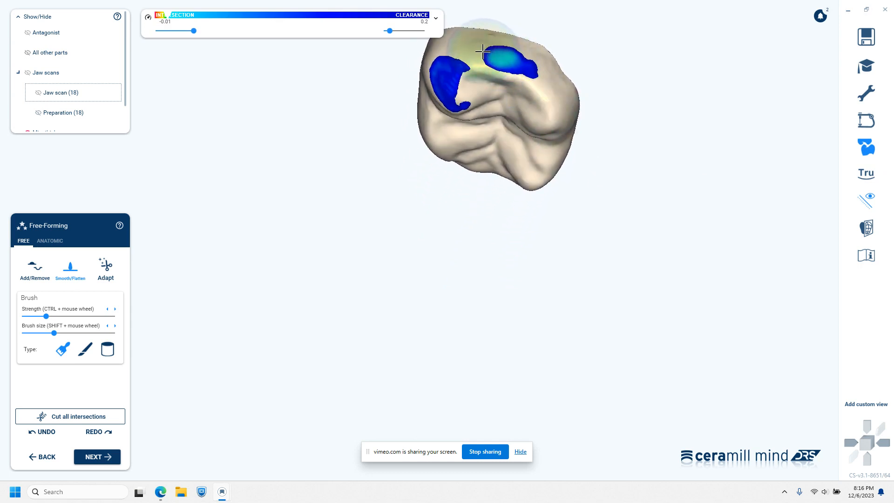
{"action": "right_click_drag", "start_coordinate": [602, 167], "coordinate": [602, 166]}
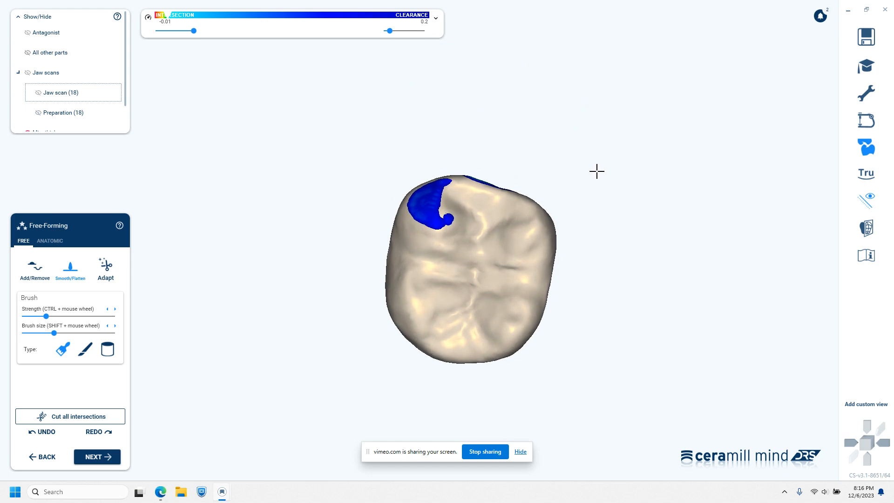
{"action": "key", "text": "j"}
{"action": "right_click_drag", "start_coordinate": [579, 204], "coordinate": [580, 200]}
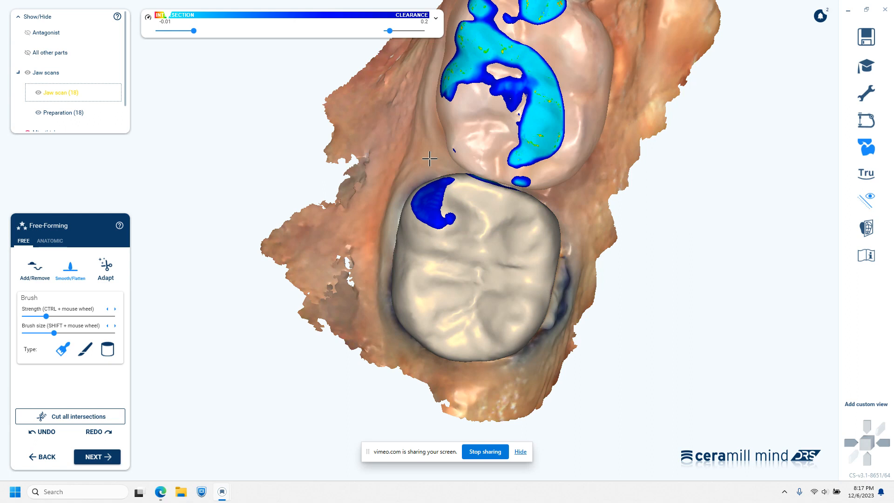
{"action": "left_click", "coordinate": [50, 242]}
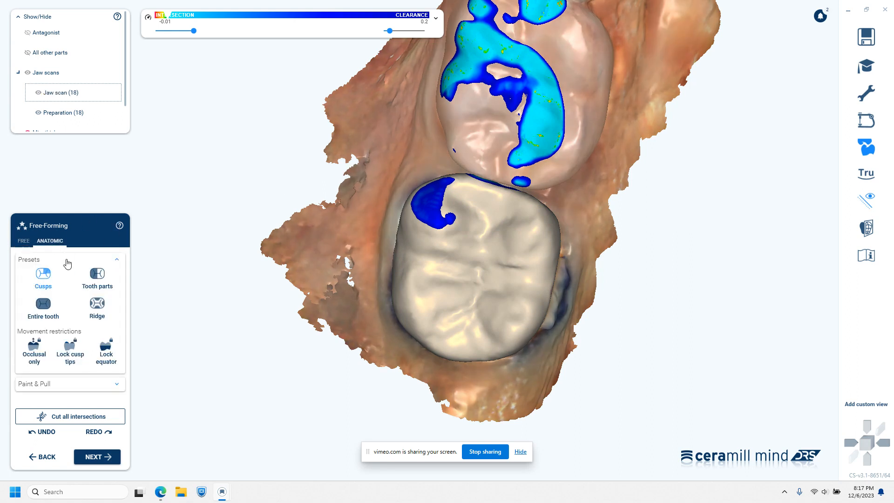
{"action": "right_click_drag", "start_coordinate": [327, 335], "coordinate": [373, 332]}
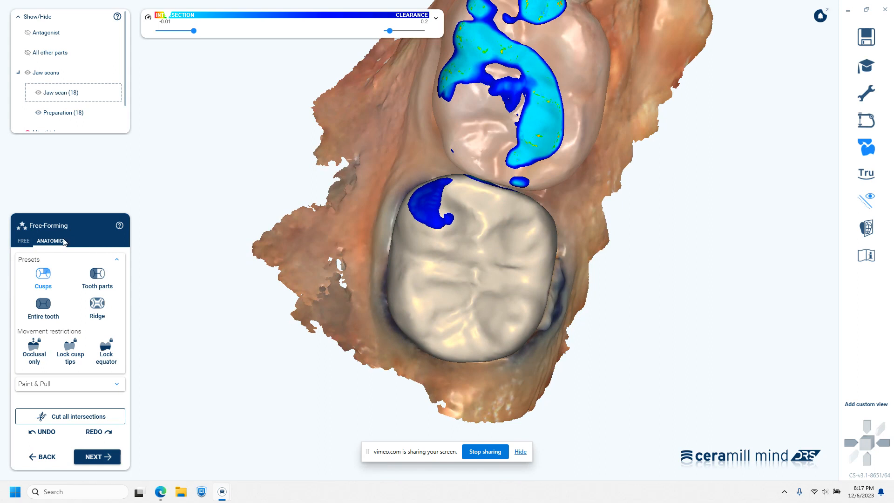
{"action": "left_click", "coordinate": [27, 241]}
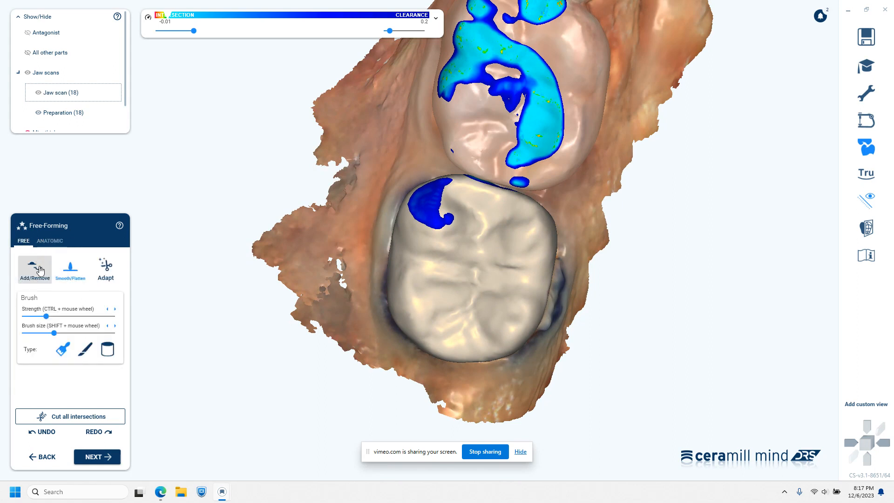
Build up the crown's mesial contact area with a smaller Add/Remove brush and smooth it with Smooth/Flatten.
{"action": "mouse_move", "coordinate": [557, 267]}
{"action": "right_mouse_down"}
{"action": "mouse_move", "coordinate": [574, 285]}
{"action": "mouse_move", "coordinate": [613, 276]}
{"action": "mouse_move", "coordinate": [614, 266]}
{"action": "mouse_move", "coordinate": [593, 387]}
{"action": "mouse_move", "coordinate": [607, 359]}
{"action": "right_mouse_up"}
{"action": "left_click", "coordinate": [577, 280], "text": "ctrl+shift"}
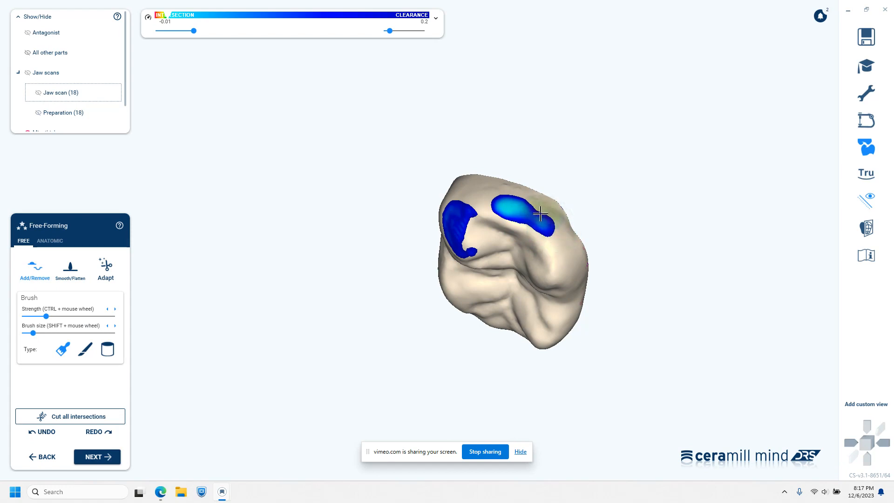
{"action": "right_click_drag", "start_coordinate": [633, 307], "coordinate": [333, 250]}
{"action": "left_click", "coordinate": [70, 267]}
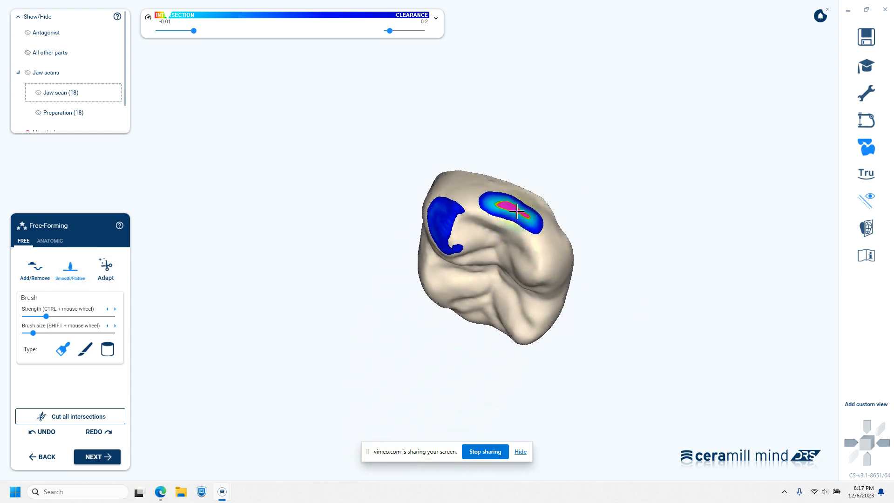
{"action": "right_click_drag", "start_coordinate": [566, 314], "coordinate": [566, 315]}
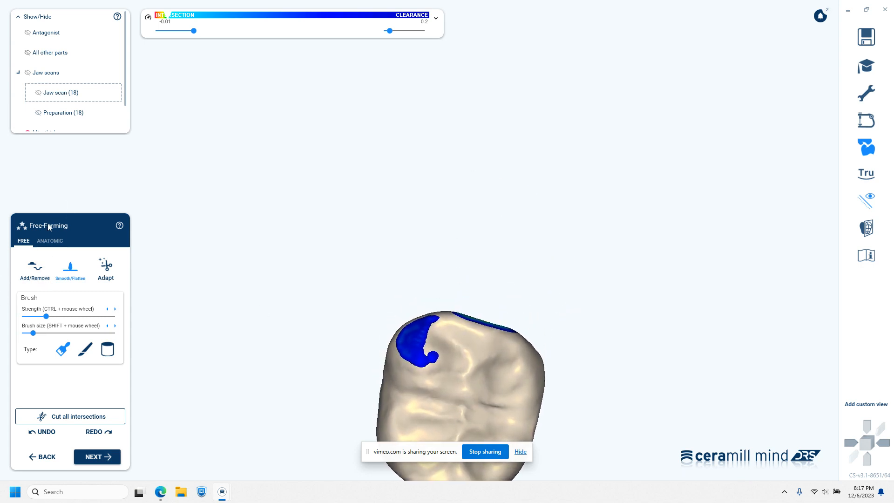
Show the jaw scans and examine the crown's occlusal contacts alongside those on the neighboring teeth.
{"action": "left_click", "coordinate": [59, 241]}
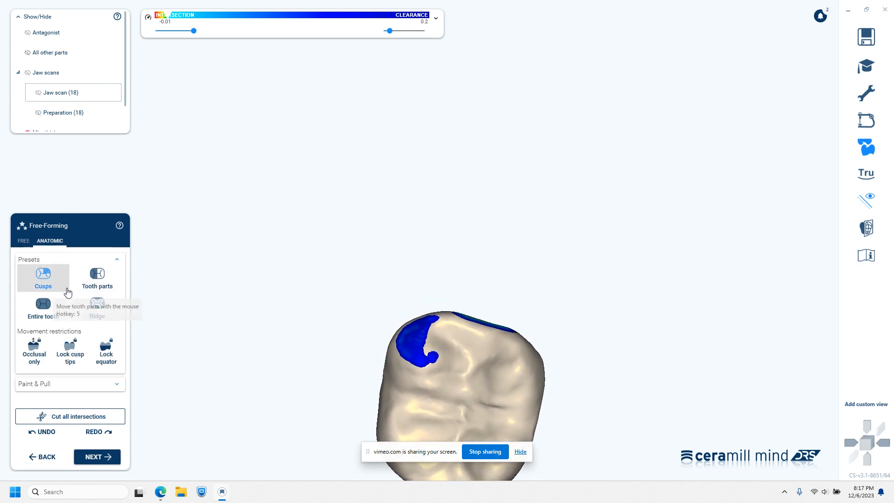
{"action": "middle_click_drag", "start_coordinate": [361, 357], "coordinate": [356, 299]}
{"action": "key", "text": "j"}
{"action": "right_click_drag", "start_coordinate": [476, 317], "coordinate": [431, 254]}
{"action": "middle_click_drag", "start_coordinate": [431, 273], "coordinate": [464, 276]}
{"action": "right_click_drag", "start_coordinate": [464, 275], "coordinate": [469, 275]}
{"action": "right_click_drag", "start_coordinate": [403, 253], "coordinate": [478, 284]}
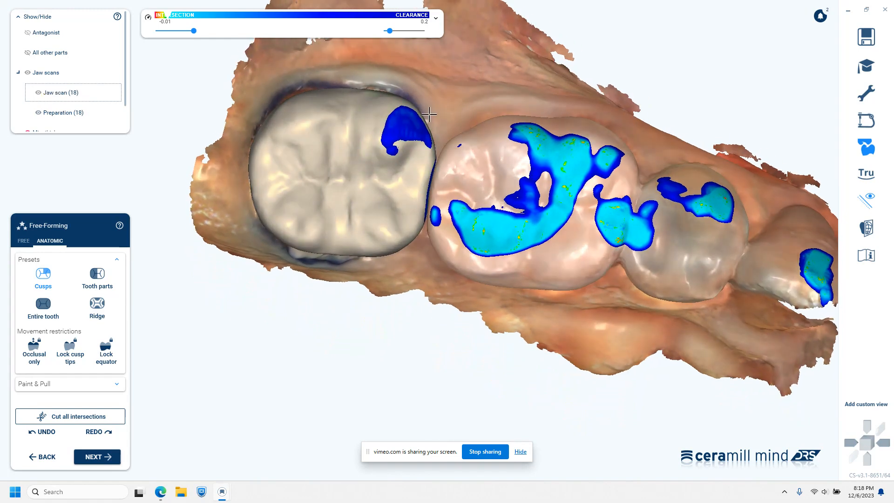
{"action": "right_click_drag", "start_coordinate": [489, 219], "coordinate": [503, 202]}
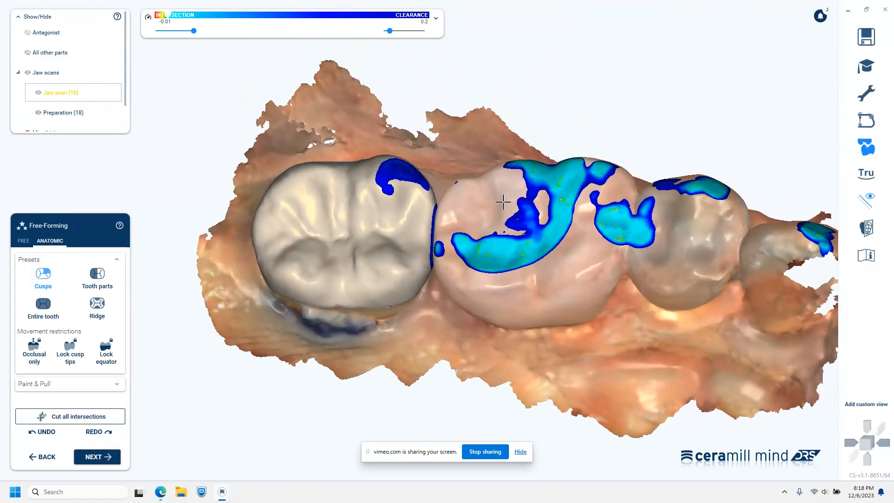
Smooth the crown's mesial cusp around its occlusal contact with free Smooth/Flatten forming.
{"action": "left_click", "coordinate": [23, 240]}
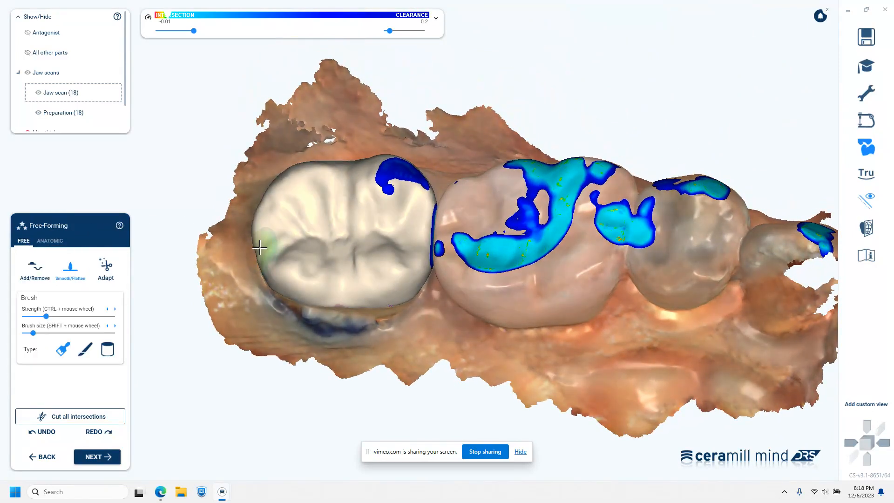
{"action": "right_click_drag", "start_coordinate": [260, 253], "coordinate": [433, 148]}
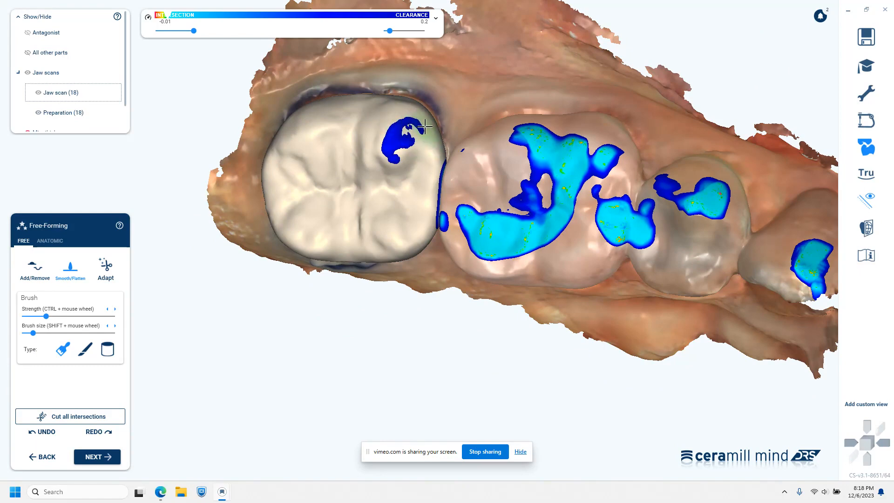
{"action": "right_click_drag", "start_coordinate": [419, 125], "coordinate": [318, 291]}
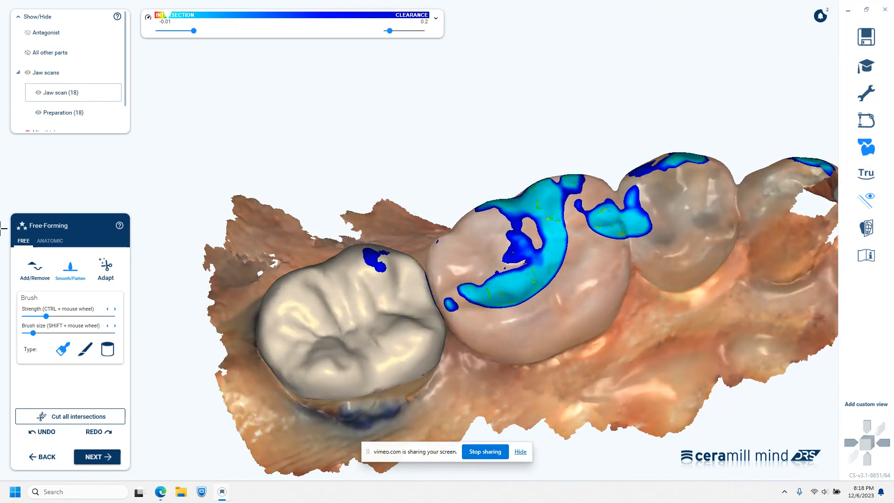
Try to reshape the crown's mesial cusps with the anatomic Cusps preset and undo the change.
{"action": "left_click", "coordinate": [48, 240]}
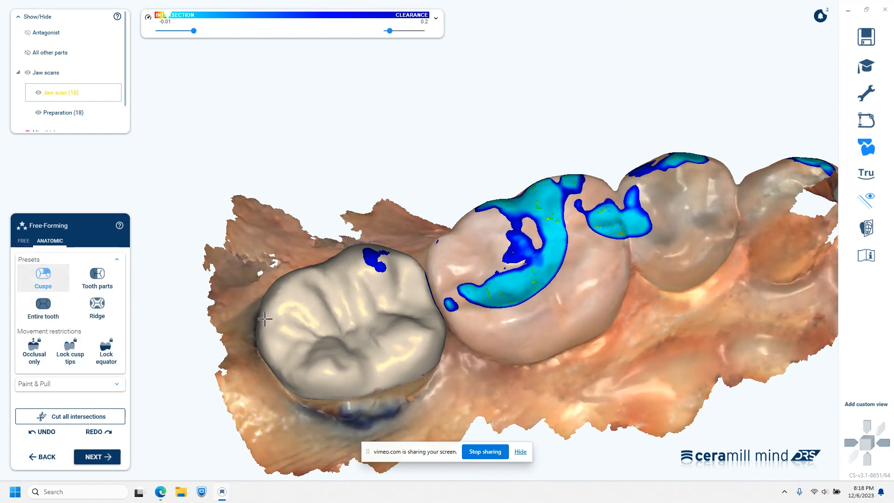
{"action": "right_click_drag", "start_coordinate": [463, 369], "coordinate": [457, 325]}
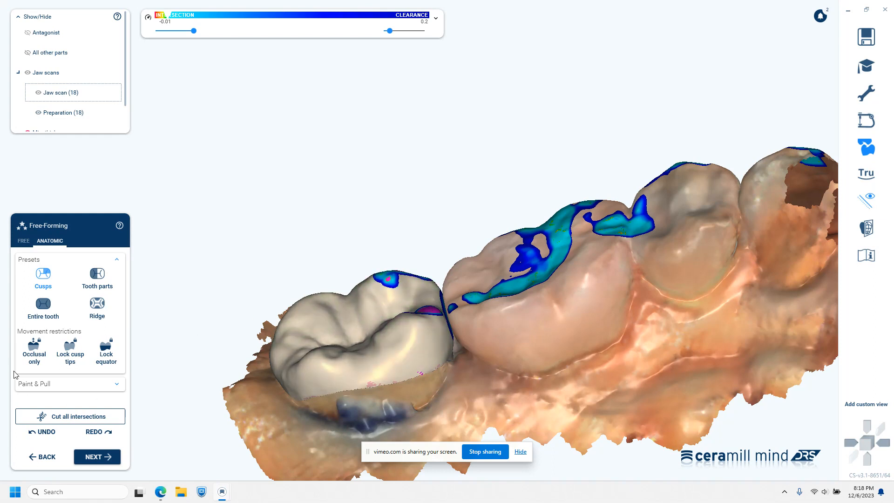
{"action": "left_click", "coordinate": [51, 432]}
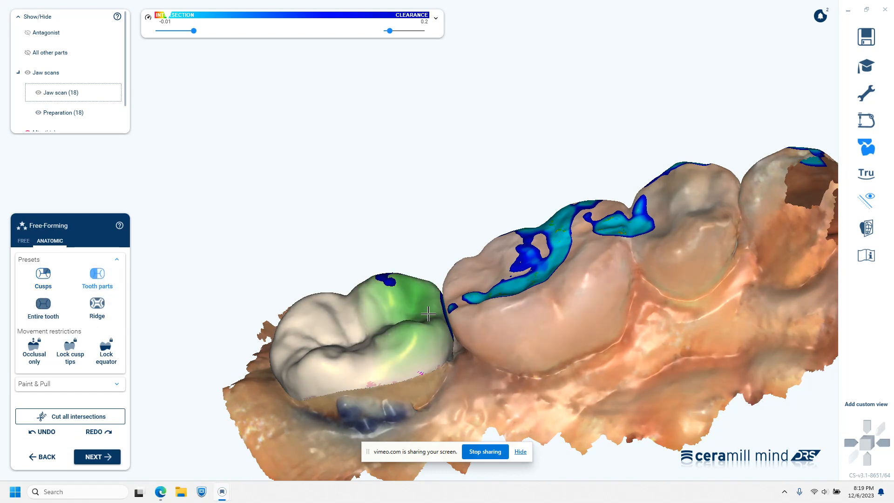
Raise the crown's mesial half toward the antagonist with the Tooth parts preset and fine-tune its mesial cusp with the Cusps preset.
{"action": "left_click_drag", "start_coordinate": [426, 303], "coordinate": [427, 309]}
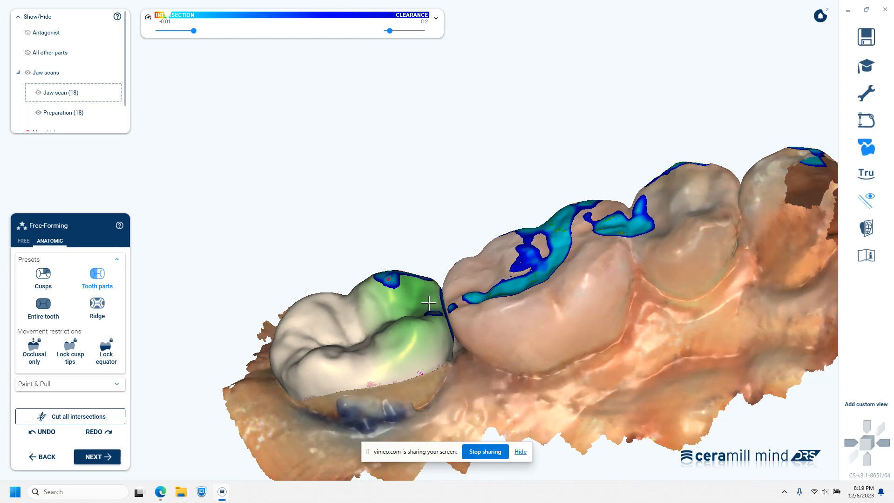
{"action": "mouse_move", "coordinate": [473, 301]}
{"action": "right_mouse_down"}
{"action": "mouse_move", "coordinate": [476, 318]}
{"action": "mouse_move", "coordinate": [470, 314]}
{"action": "right_mouse_up"}
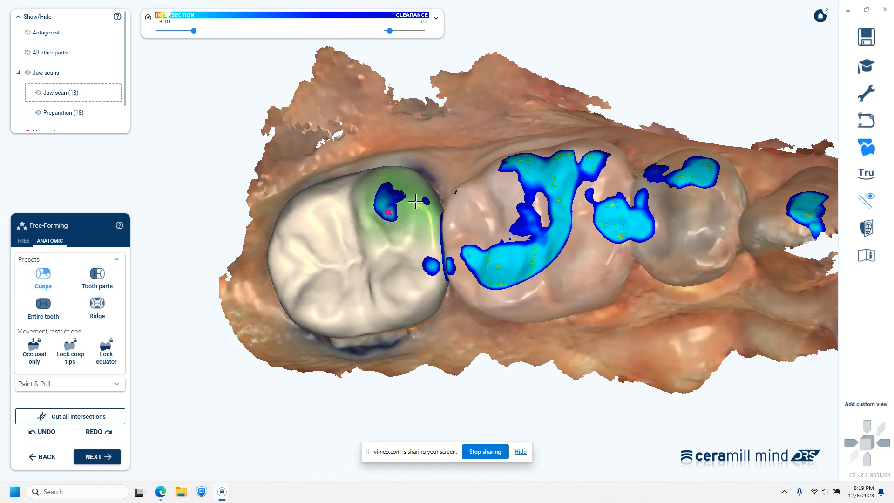
{"action": "right_click_drag", "start_coordinate": [437, 226], "coordinate": [451, 305]}
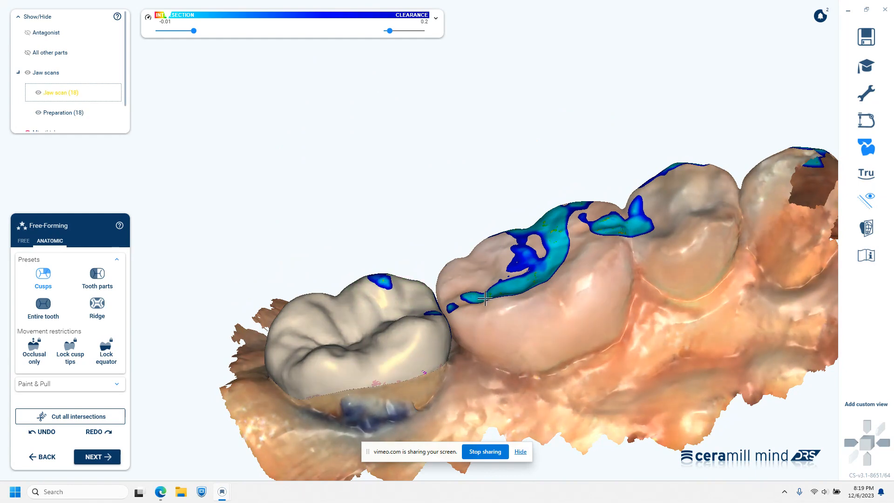
{"action": "right_click_drag", "start_coordinate": [478, 339], "coordinate": [473, 340]}
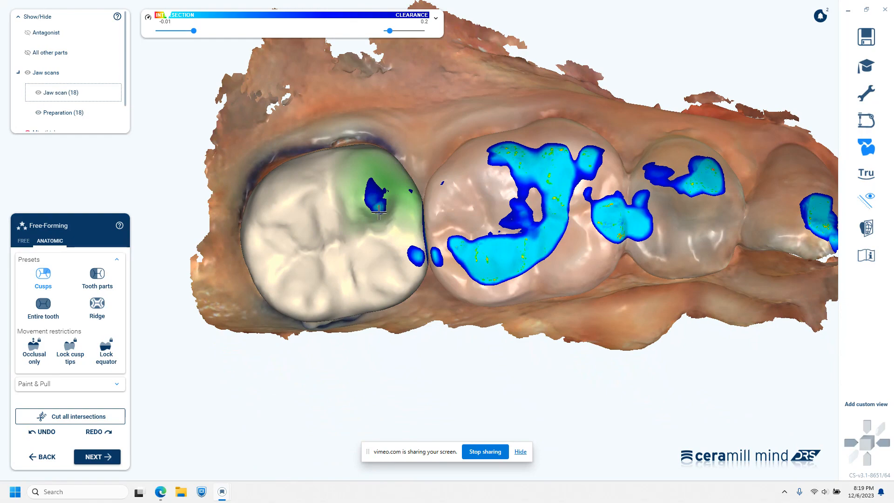
{"action": "right_click_drag", "start_coordinate": [479, 306], "coordinate": [469, 307]}
Measure the crown's thickness at the central fossa in a 2D cross-section and close the cut view.
{"action": "middle_click_drag", "start_coordinate": [422, 231], "coordinate": [526, 339]}
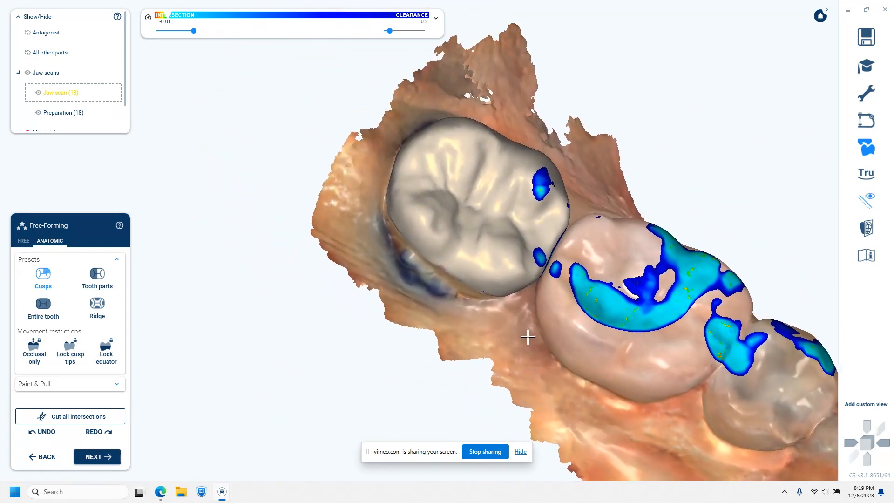
{"action": "right_click_drag", "start_coordinate": [526, 340], "coordinate": [555, 349]}
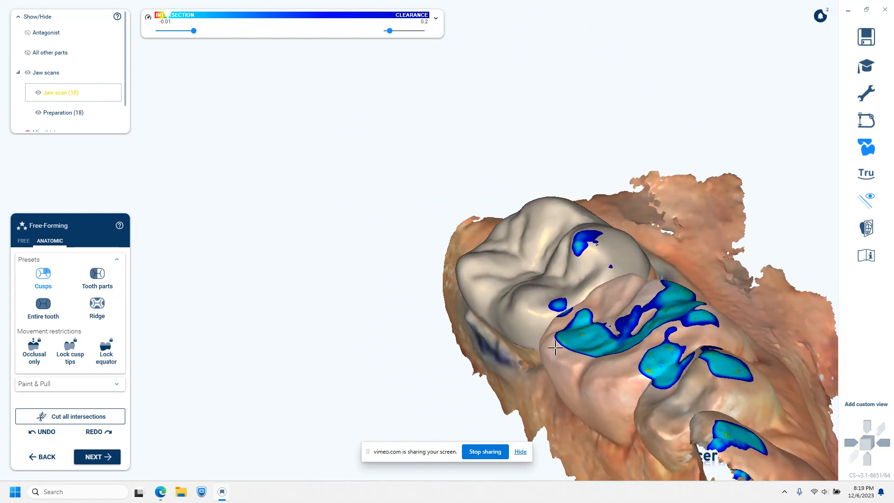
{"action": "middle_click_drag", "start_coordinate": [647, 338], "coordinate": [555, 357]}
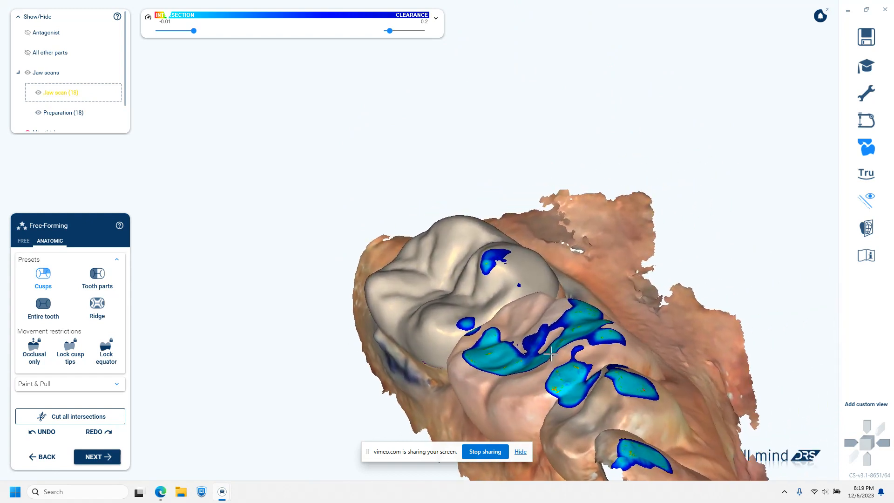
{"action": "left_click", "coordinate": [868, 228]}
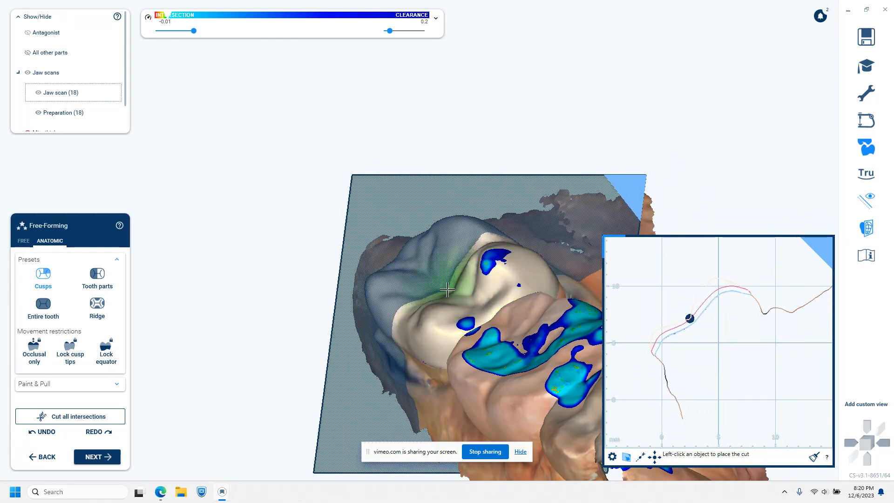
{"action": "left_click", "coordinate": [447, 290]}
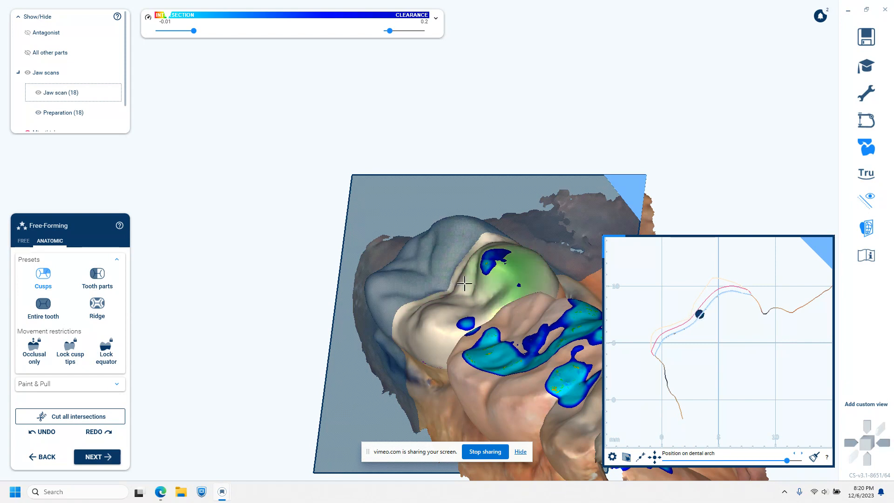
{"action": "scroll", "coordinate": [692, 319], "scroll_direction": "up", "scroll_amount": 5}
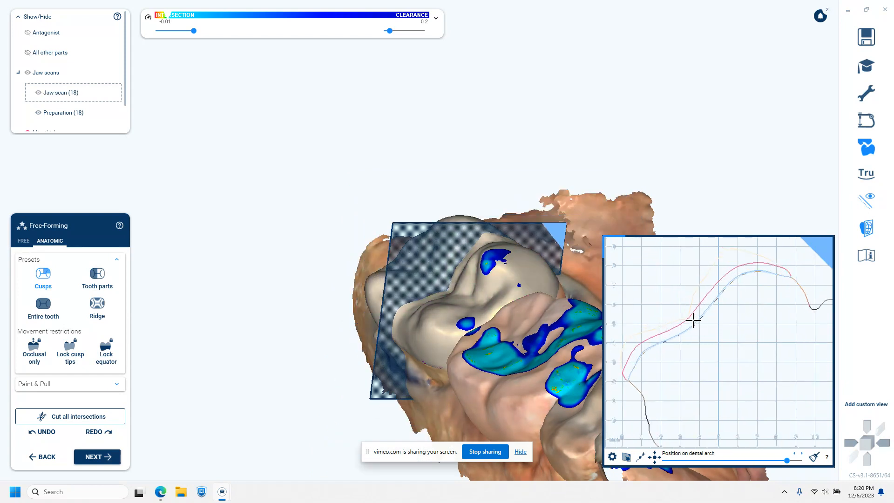
{"action": "scroll", "coordinate": [682, 315], "scroll_direction": "up", "scroll_amount": 2}
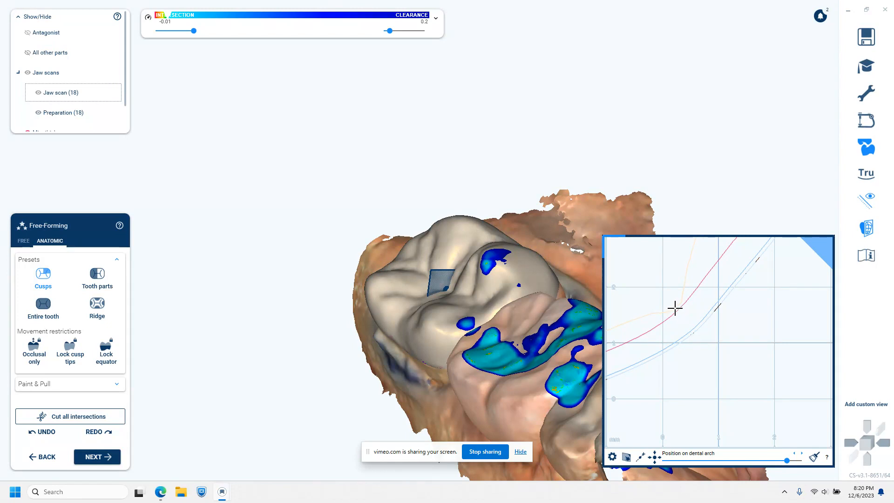
{"action": "left_click", "coordinate": [693, 328]}
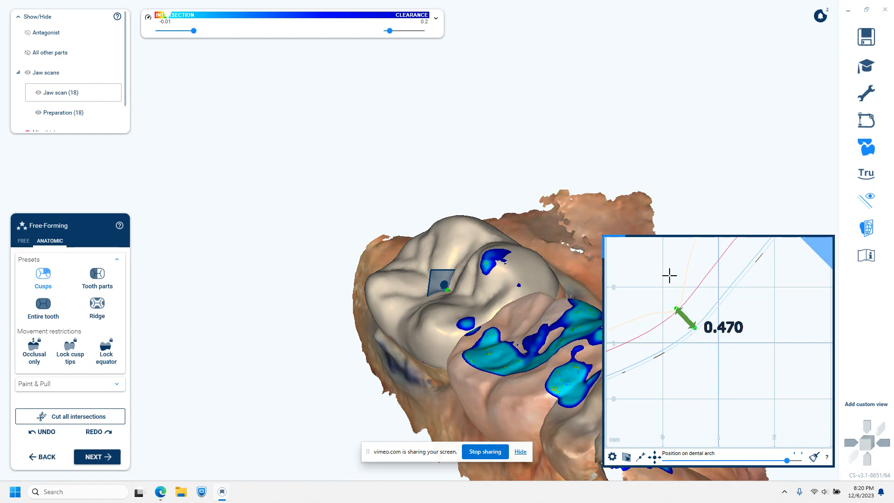
{"action": "left_click", "coordinate": [867, 228]}
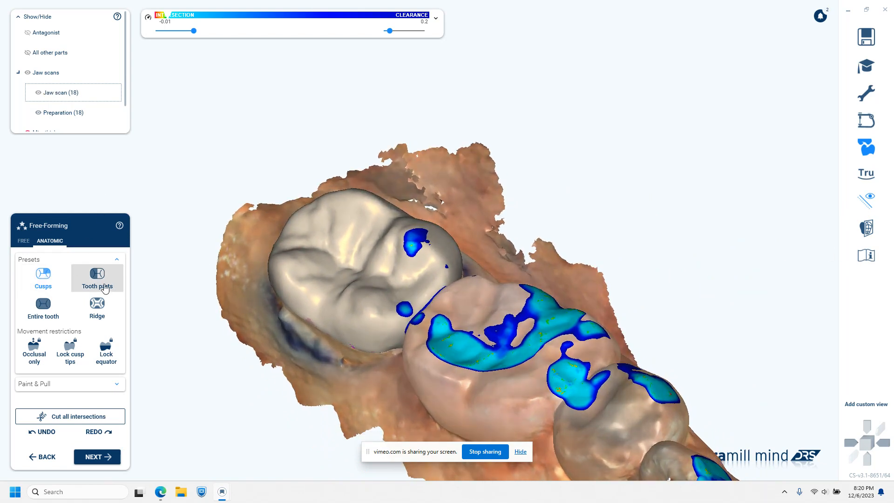
Refine the crown's occlusal ridges with the anatomic Tooth parts and Ridge presets, checking the crown in a 2D cross-section.
{"action": "left_click", "coordinate": [104, 288]}
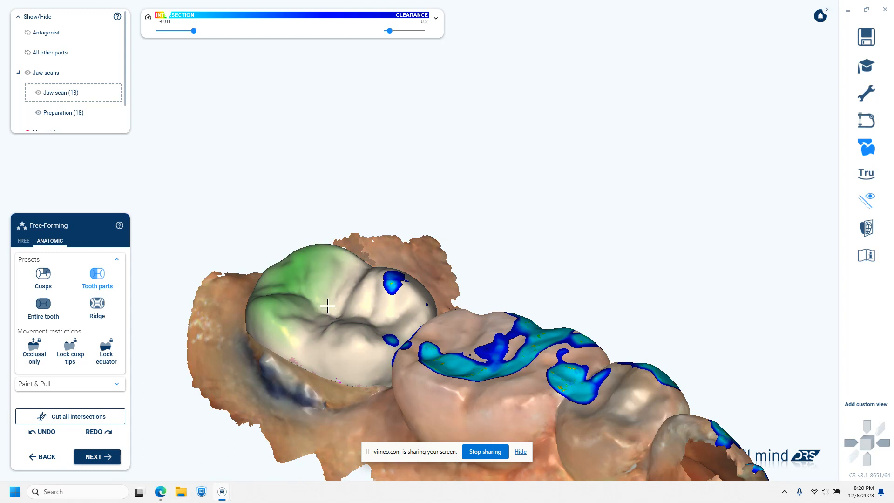
{"action": "left_click", "coordinate": [99, 305]}
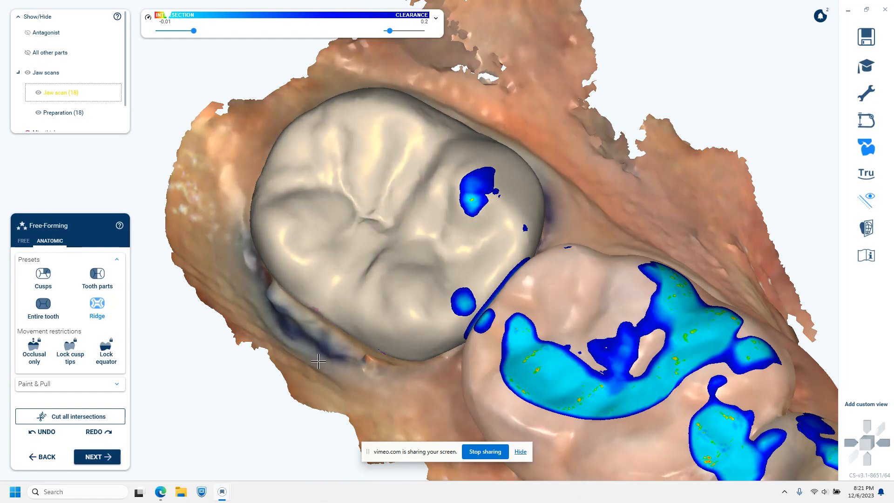
{"action": "right_click_drag", "start_coordinate": [324, 391], "coordinate": [321, 325]}
{"action": "right_click_drag", "start_coordinate": [298, 428], "coordinate": [291, 377]}
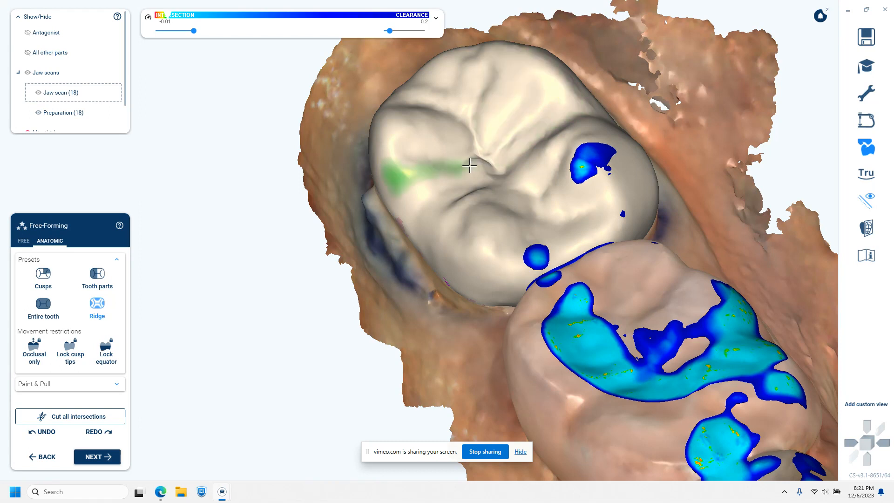
{"action": "right_click_drag", "start_coordinate": [523, 363], "coordinate": [534, 317]}
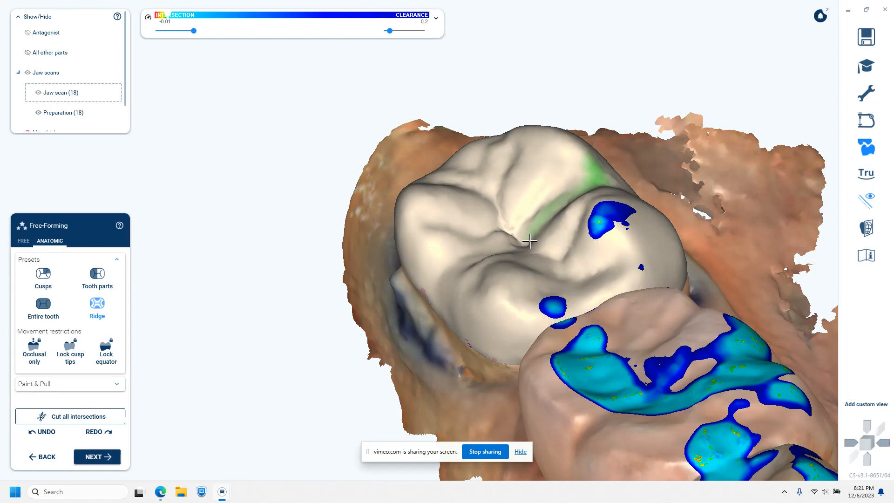
{"action": "right_click_drag", "start_coordinate": [577, 354], "coordinate": [577, 351]}
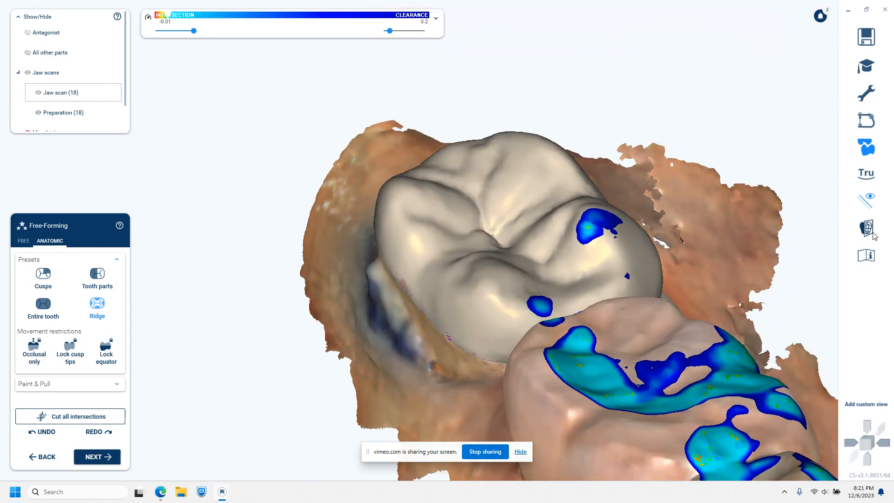
{"action": "left_click", "coordinate": [867, 228]}
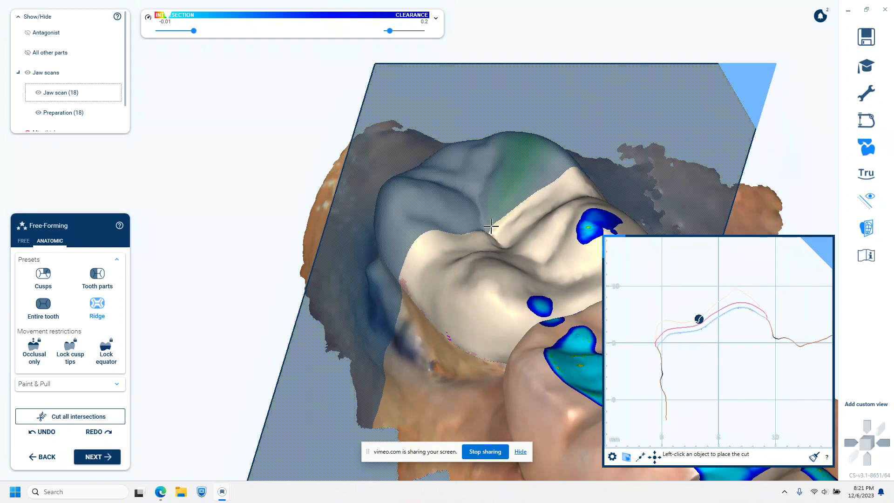
{"action": "left_click", "coordinate": [872, 234]}
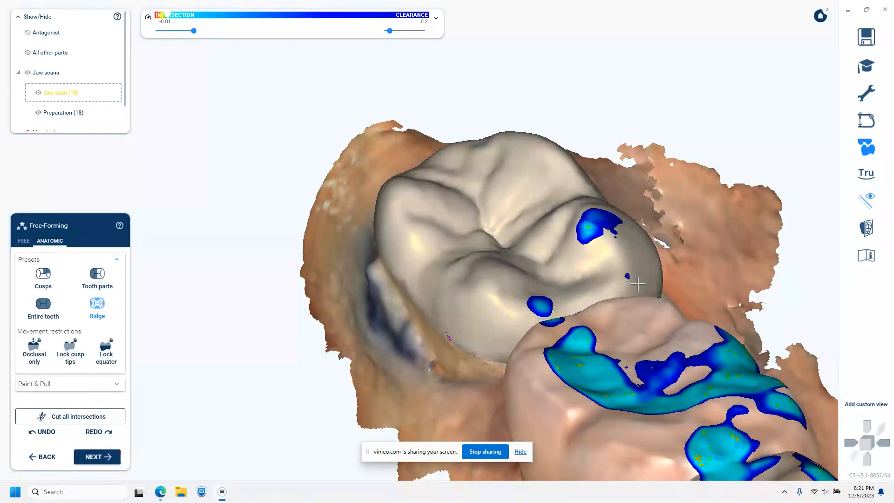
Carve the groove between the mesial and distal cusps with free Add/Remove forming, using the fine brush type at increased strength and size.
{"action": "left_click", "coordinate": [21, 242]}
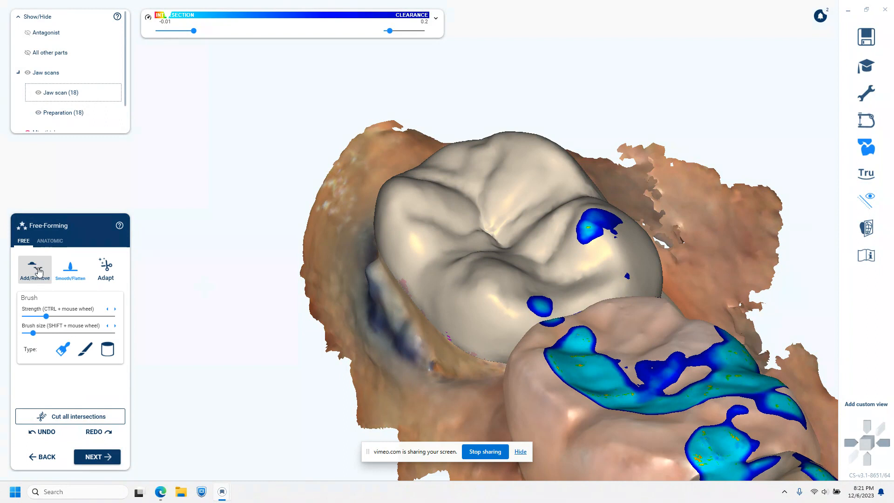
{"action": "left_click", "coordinate": [82, 355]}
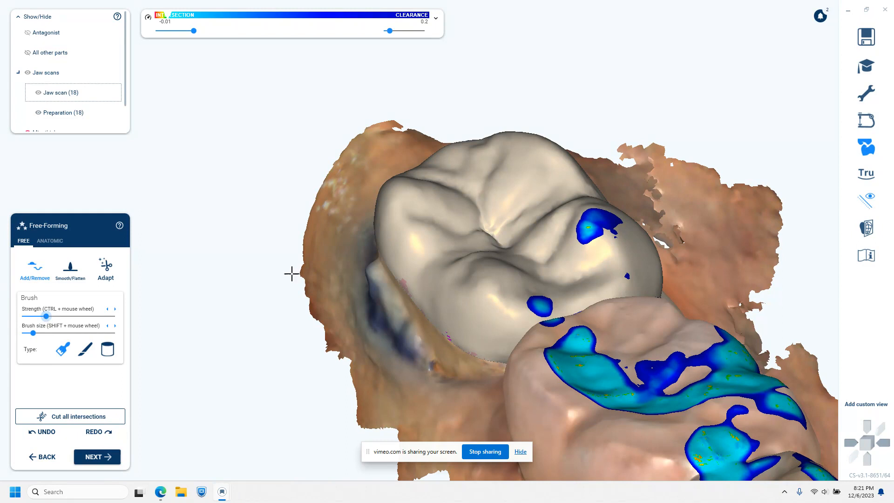
{"action": "scroll", "coordinate": [493, 244], "scroll_direction": "up", "scroll_amount": 3}
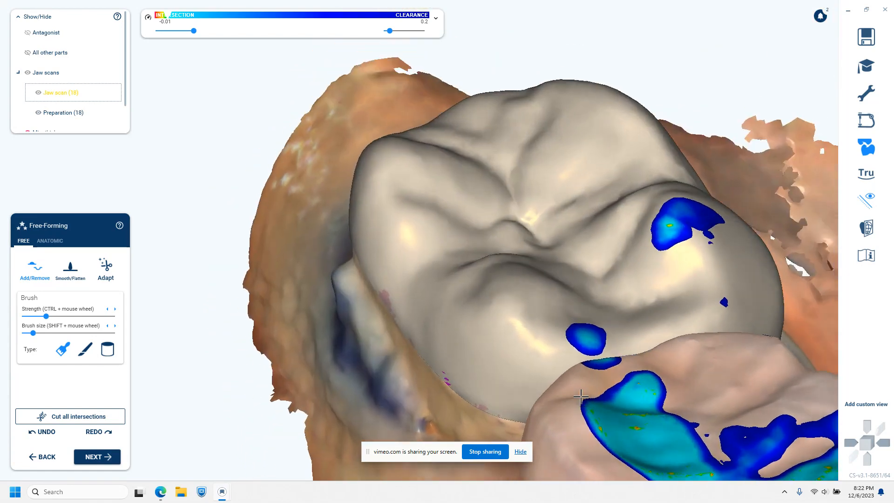
{"action": "right_click_drag", "start_coordinate": [581, 396], "coordinate": [579, 397]}
{"action": "middle_click_drag", "start_coordinate": [576, 304], "coordinate": [480, 355]}
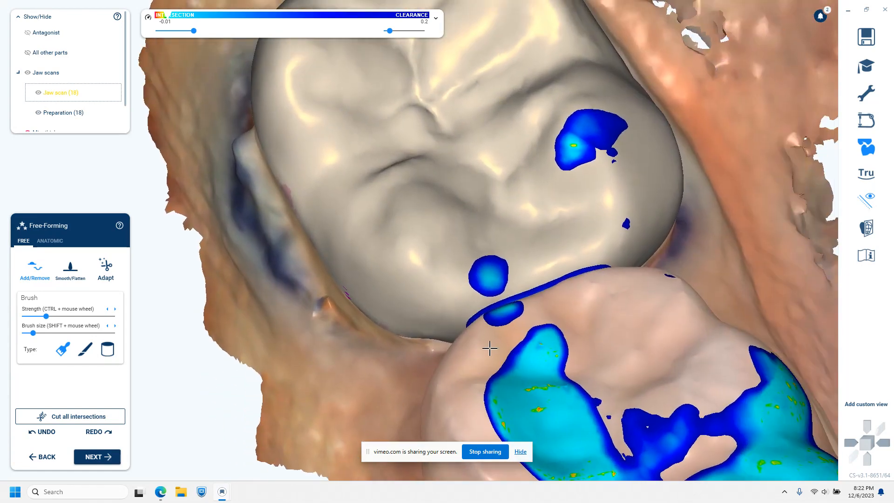
{"action": "right_click_drag", "start_coordinate": [479, 355], "coordinate": [505, 322]}
{"action": "middle_click_drag", "start_coordinate": [505, 322], "coordinate": [482, 431]}
{"action": "scroll", "coordinate": [491, 408], "scroll_direction": "down", "scroll_amount": 3}
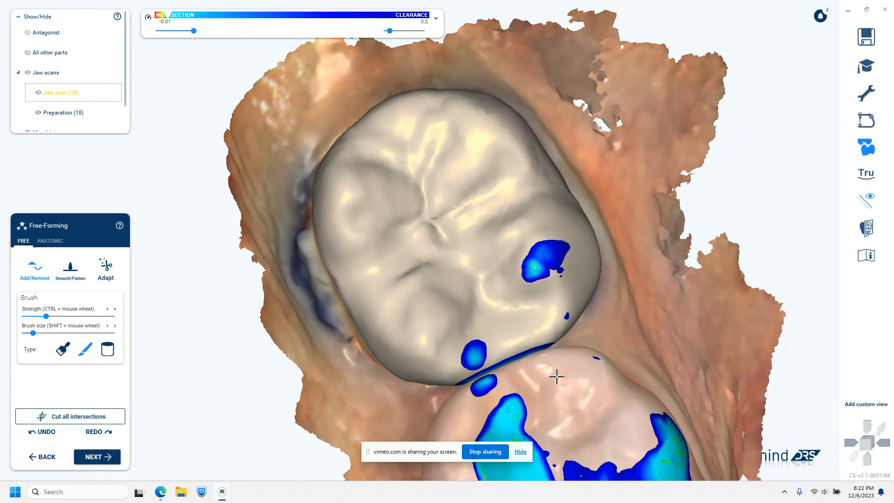
{"action": "right_click_drag", "start_coordinate": [556, 377], "coordinate": [557, 377]}
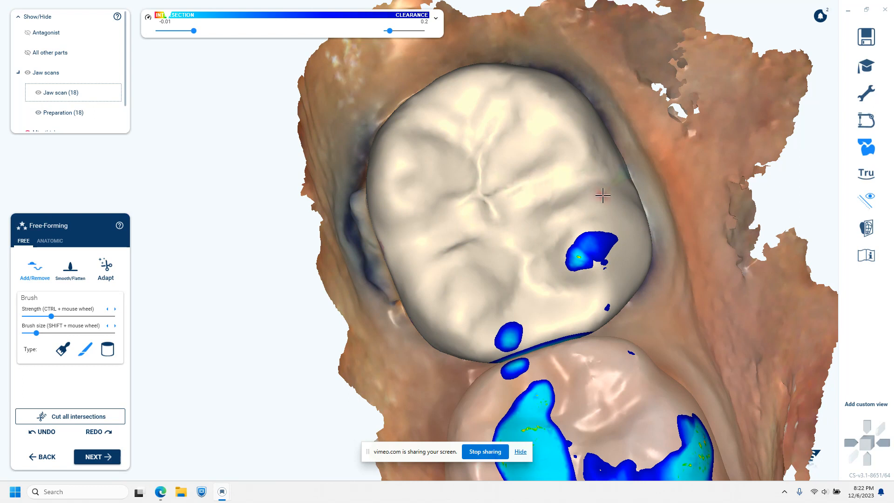
{"action": "right_click_drag", "start_coordinate": [673, 340], "coordinate": [669, 334]}
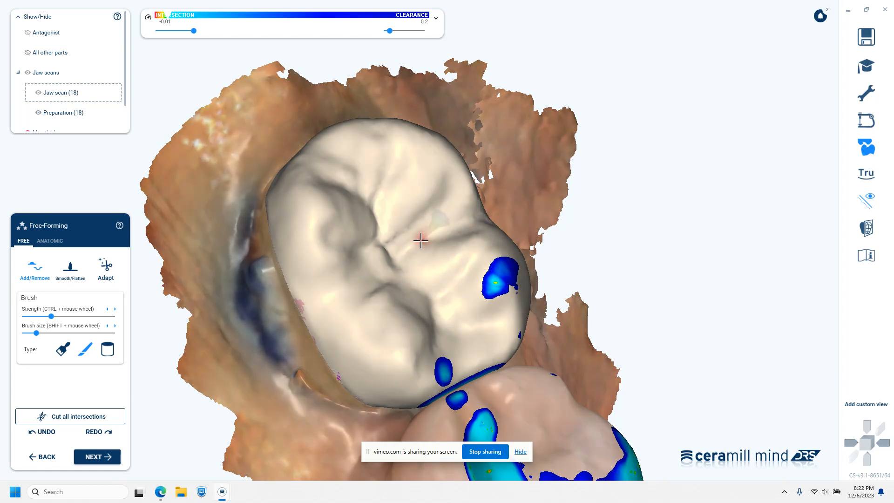
{"action": "right_click_drag", "start_coordinate": [546, 272], "coordinate": [554, 284]}
{"action": "right_click_drag", "start_coordinate": [442, 308], "coordinate": [696, 300]}
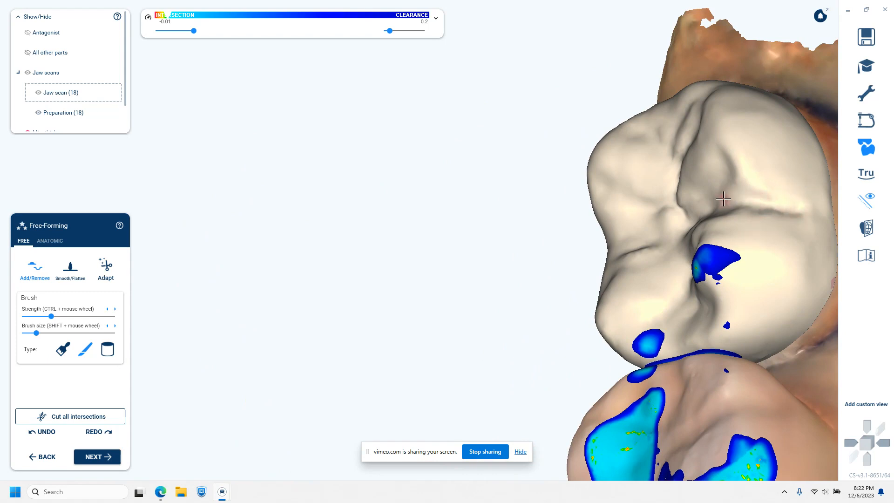
Deepen the crown's mesial fissures and the area beside the mesial marginal ridge with the fine Add/Remove brush.
{"action": "right_click_drag", "start_coordinate": [808, 322], "coordinate": [659, 332]}
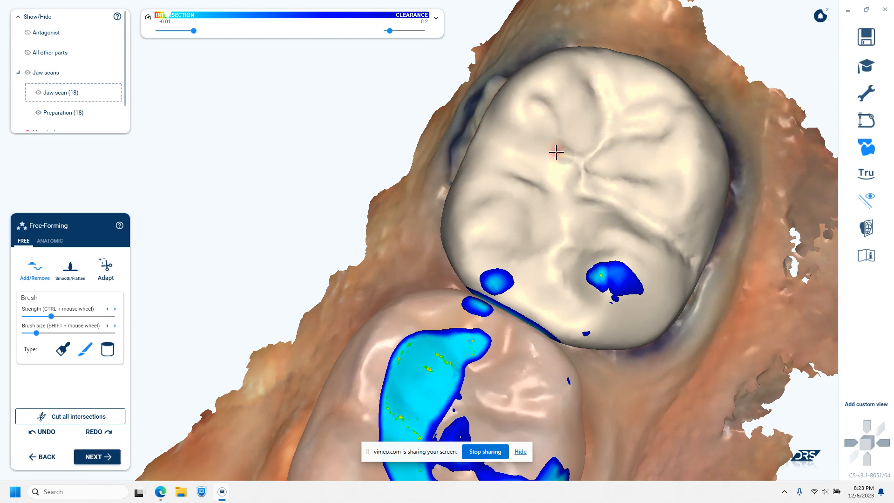
{"action": "right_click_drag", "start_coordinate": [596, 343], "coordinate": [530, 376]}
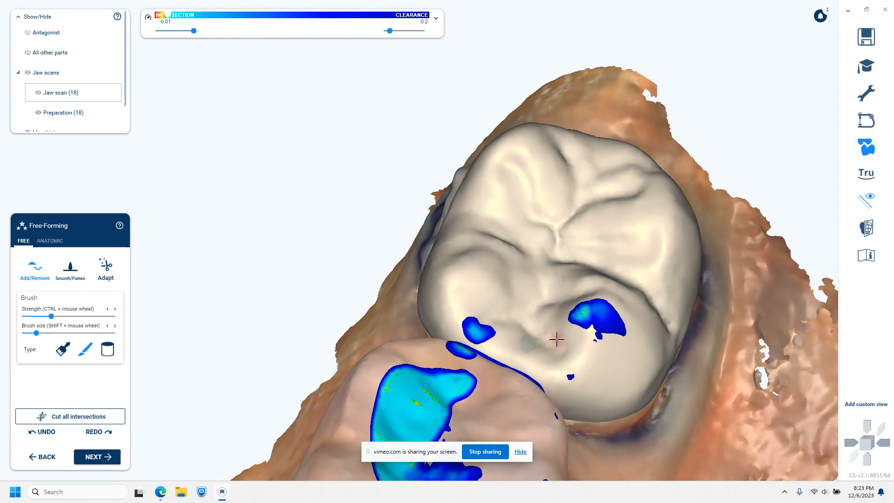
{"action": "right_click_drag", "start_coordinate": [560, 424], "coordinate": [529, 419]}
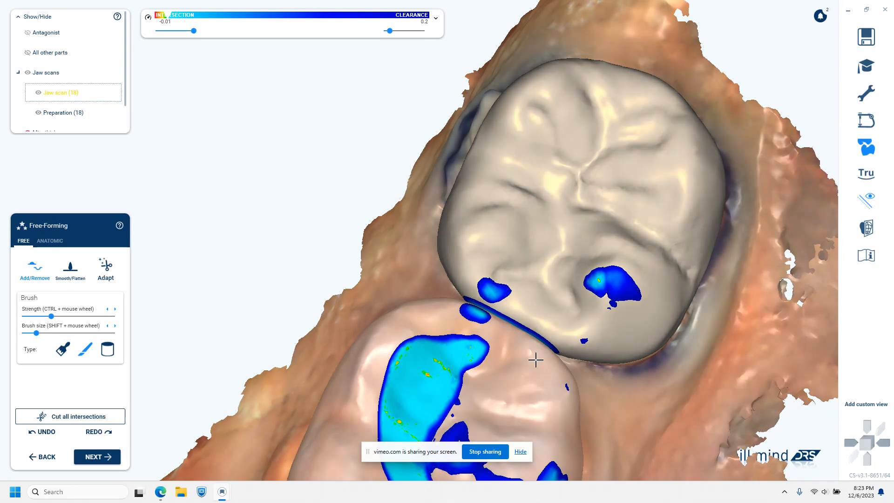
{"action": "right_click_drag", "start_coordinate": [535, 360], "coordinate": [536, 361]}
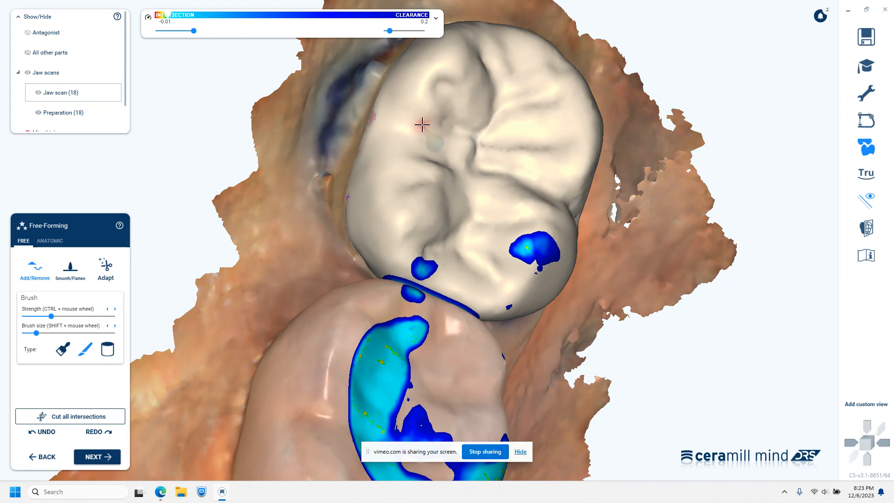
Smooth the carved grooves, cusps and mesial fossa of the crown with Smooth/Flatten and the broad brush type.
{"action": "left_click", "coordinate": [82, 276]}
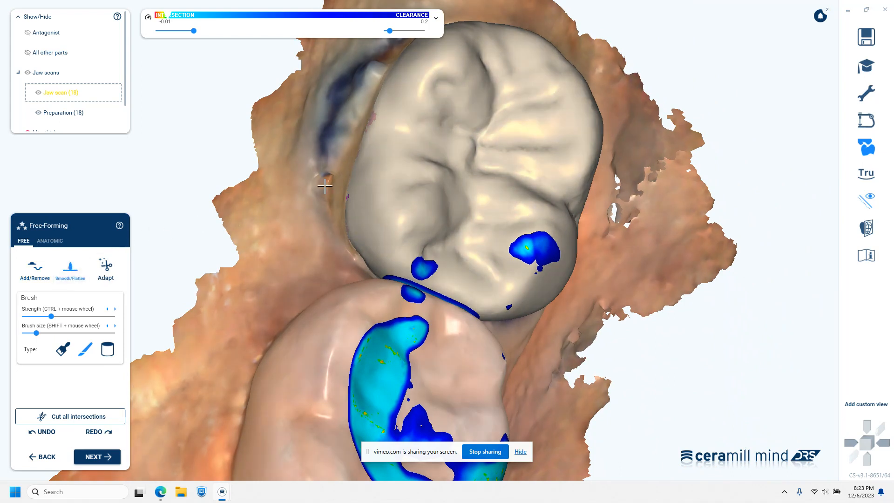
{"action": "left_click", "coordinate": [68, 353]}
{"action": "mouse_move", "coordinate": [675, 321]}
{"action": "right_mouse_down"}
{"action": "mouse_move", "coordinate": [708, 329]}
{"action": "mouse_move", "coordinate": [270, 152]}
{"action": "right_mouse_up"}
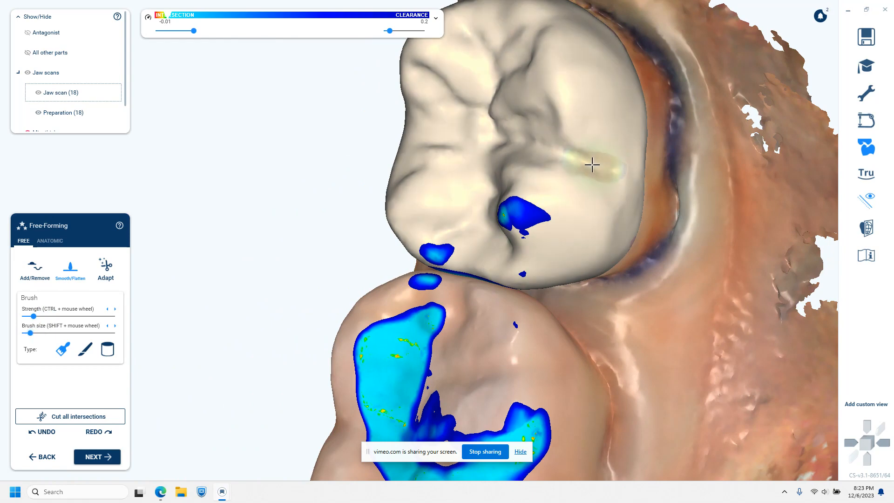
{"action": "mouse_move", "coordinate": [466, 138]}
{"action": "right_mouse_down"}
{"action": "mouse_move", "coordinate": [660, 231]}
{"action": "mouse_move", "coordinate": [347, 180]}
{"action": "right_mouse_up"}
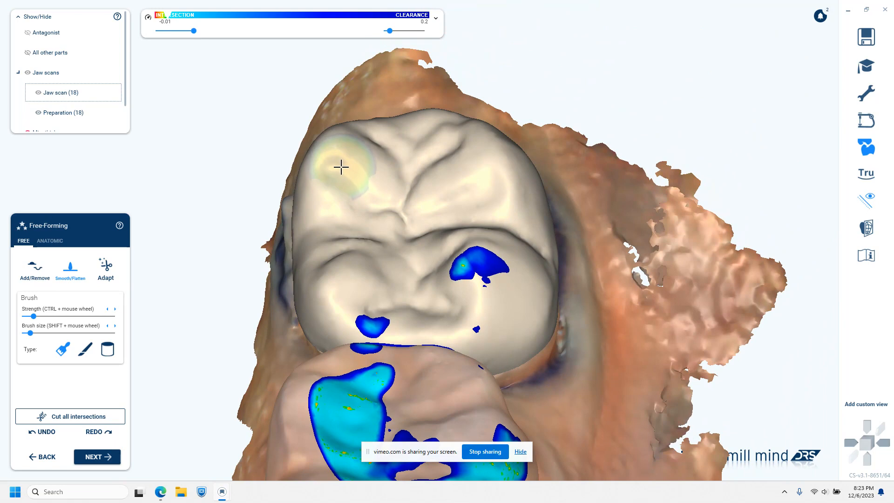
{"action": "mouse_move", "coordinate": [503, 194]}
{"action": "right_mouse_down"}
{"action": "mouse_move", "coordinate": [554, 429]}
{"action": "mouse_move", "coordinate": [478, 304]}
{"action": "right_mouse_up"}
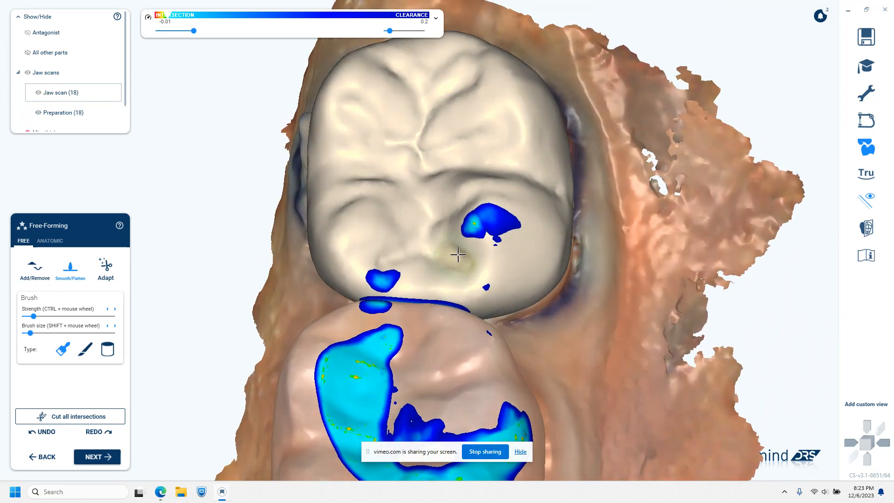
{"action": "right_click_drag", "start_coordinate": [460, 251], "coordinate": [456, 303]}
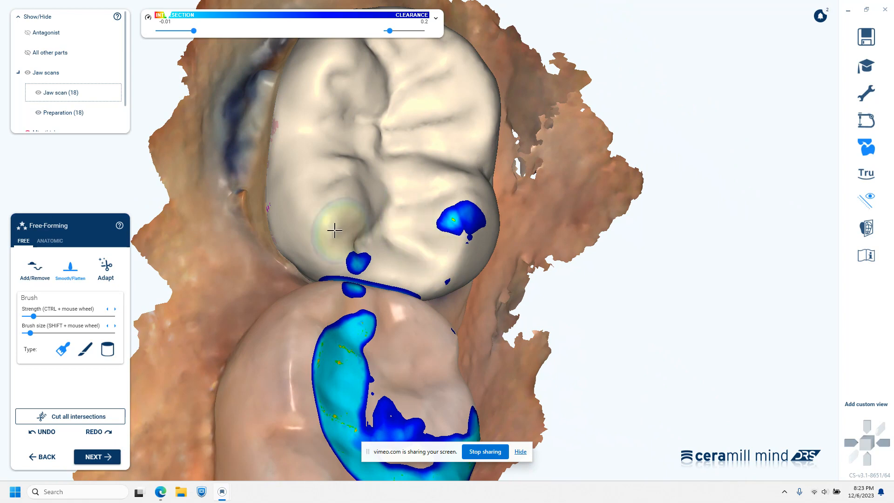
{"action": "right_click_drag", "start_coordinate": [475, 263], "coordinate": [517, 405]}
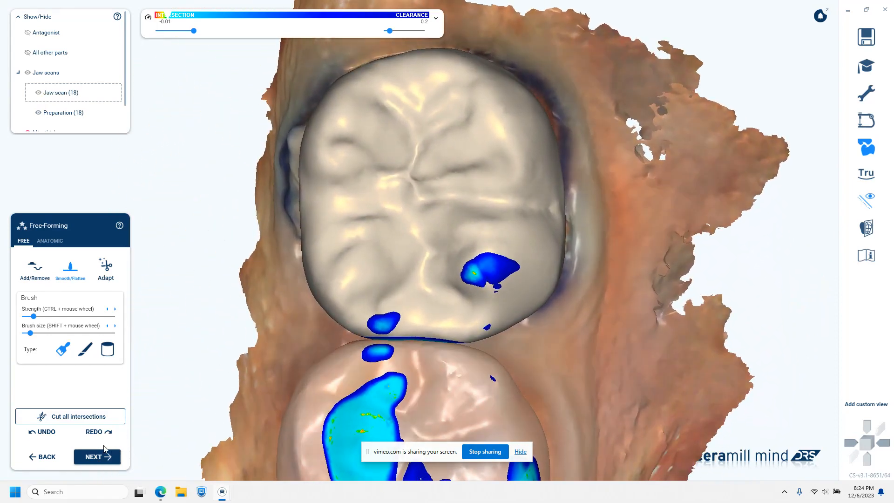
Cut all intersections of the crown with the antagonist and neighboring teeth, and inspect the crown from all sides.
{"action": "left_click", "coordinate": [103, 416]}
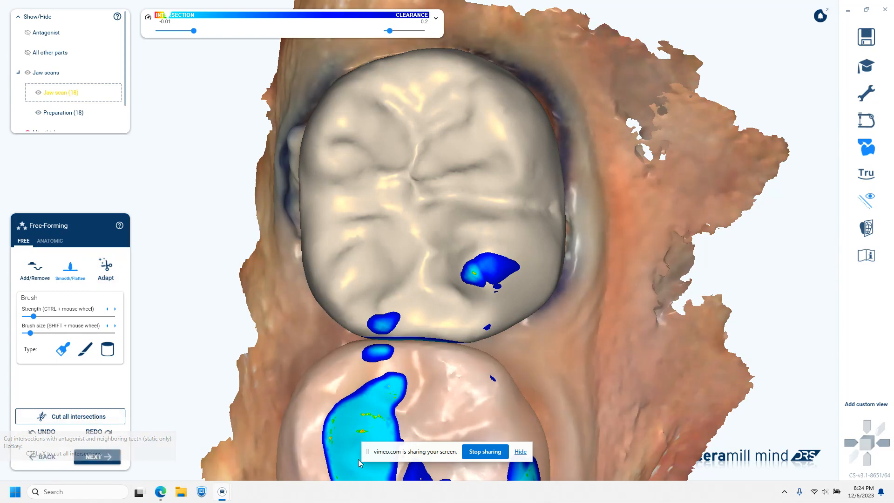
{"action": "right_click_drag", "start_coordinate": [540, 408], "coordinate": [538, 404]}
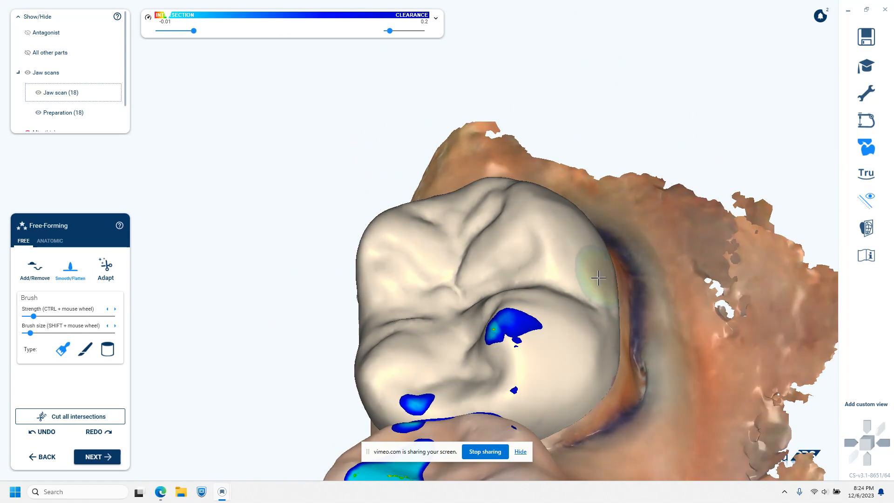
{"action": "right_click_drag", "start_coordinate": [592, 436], "coordinate": [600, 433]}
{"action": "middle_click_drag", "start_coordinate": [574, 376], "coordinate": [633, 326]}
{"action": "right_click_drag", "start_coordinate": [542, 388], "coordinate": [551, 385]}
{"action": "right_click_drag", "start_coordinate": [396, 336], "coordinate": [401, 338]}
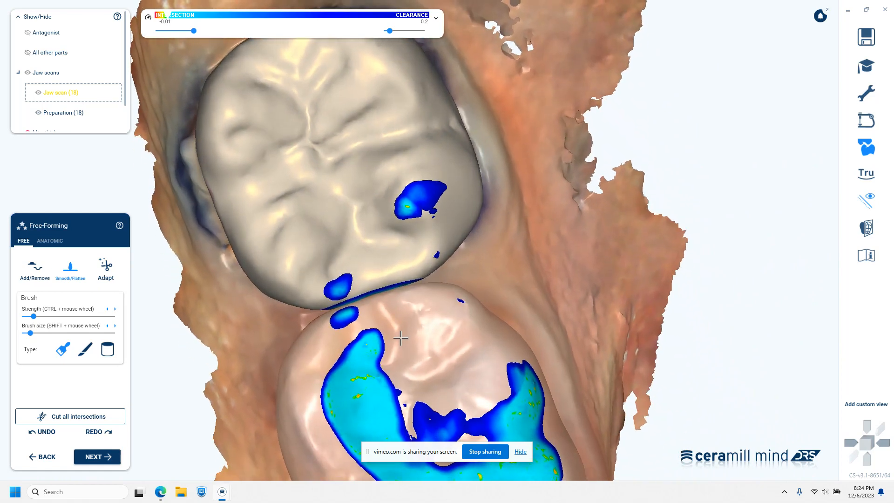
{"action": "middle_click_drag", "start_coordinate": [518, 311], "coordinate": [533, 381]}
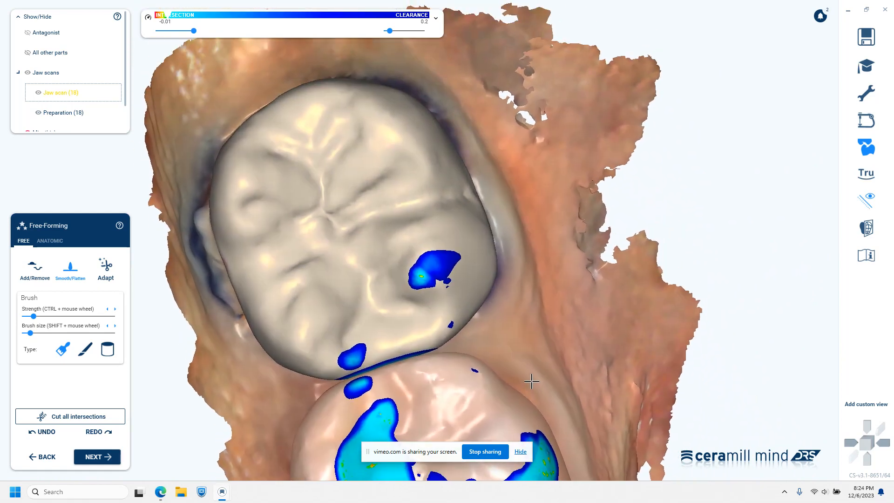
{"action": "right_click_drag", "start_coordinate": [532, 381], "coordinate": [532, 381]}
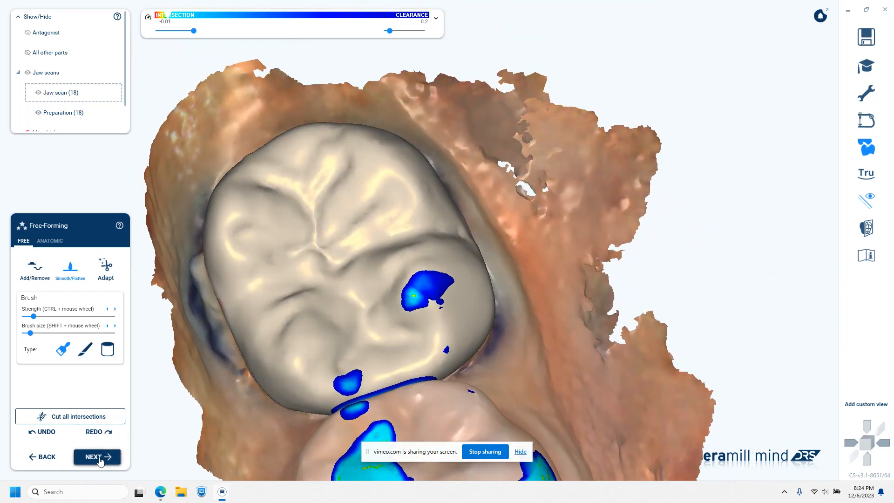
Proceed to the production blank selection and choose the IPS e.max CAD C14 MT block, 18x14x12mm, shade MT A1, for tooth 18.
{"action": "left_click", "coordinate": [104, 458]}
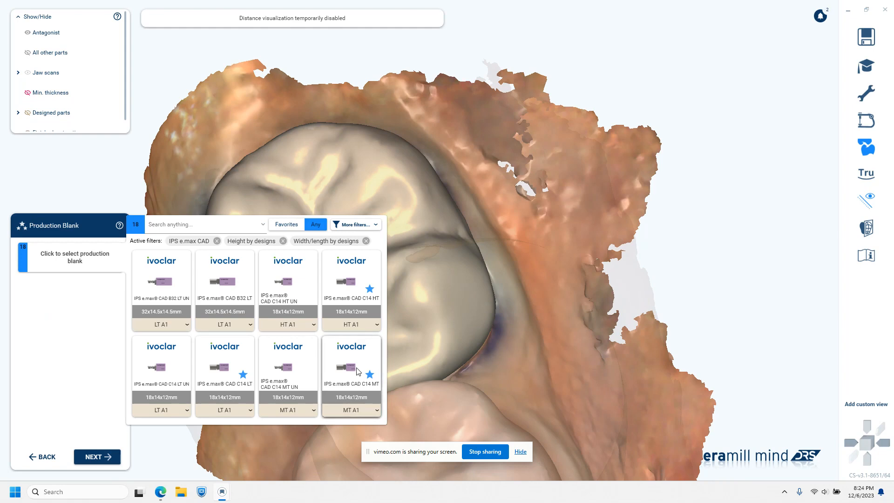
{"action": "left_click", "coordinate": [358, 370]}
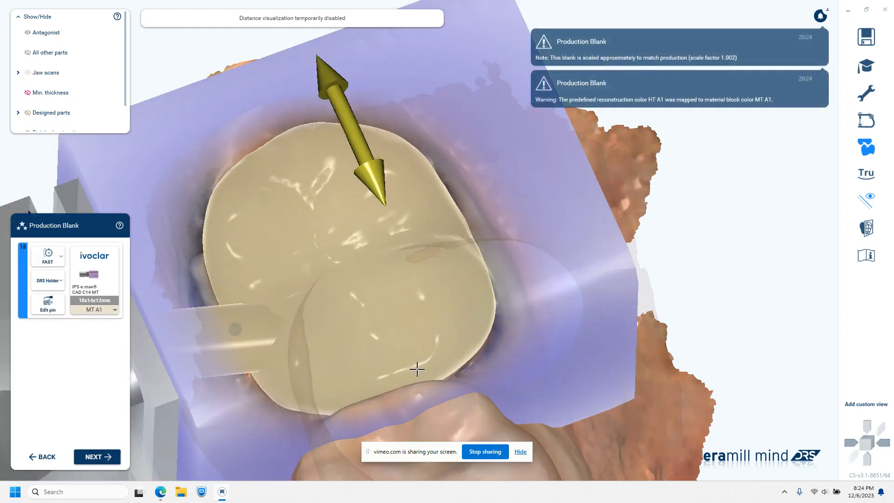
Rotate the production blank around the crown so its holder points toward the distal side.
{"action": "middle_click_drag", "start_coordinate": [431, 420], "coordinate": [487, 271]}
{"action": "right_click_drag", "start_coordinate": [487, 271], "coordinate": [488, 263]}
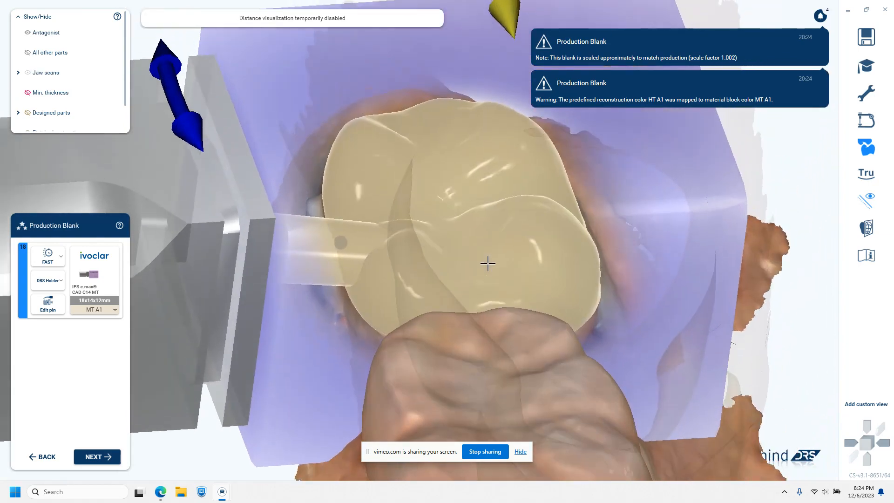
{"action": "right_click_drag", "start_coordinate": [488, 263], "coordinate": [488, 264]}
{"action": "scroll", "coordinate": [484, 313], "scroll_direction": "down", "scroll_amount": 5}
{"action": "right_click_drag", "start_coordinate": [506, 303], "coordinate": [507, 303]}
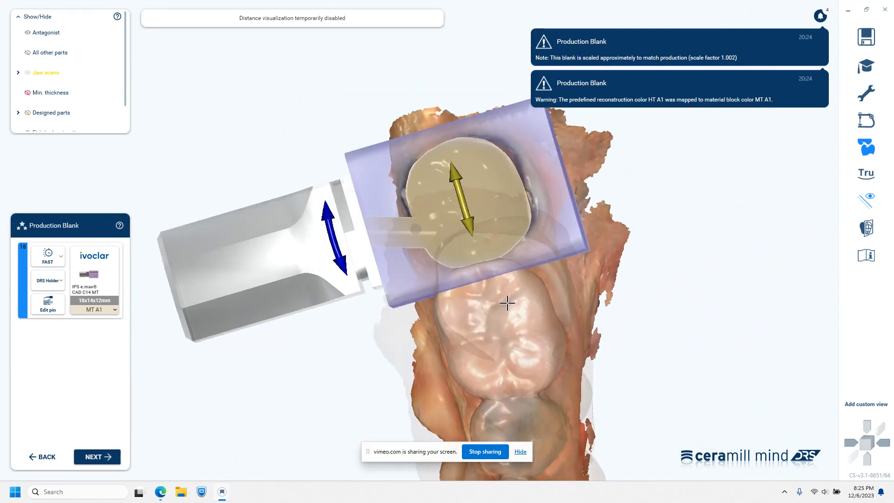
{"action": "right_click_drag", "start_coordinate": [512, 361], "coordinate": [501, 362]}
{"action": "left_click_drag", "start_coordinate": [318, 274], "coordinate": [469, 201]}
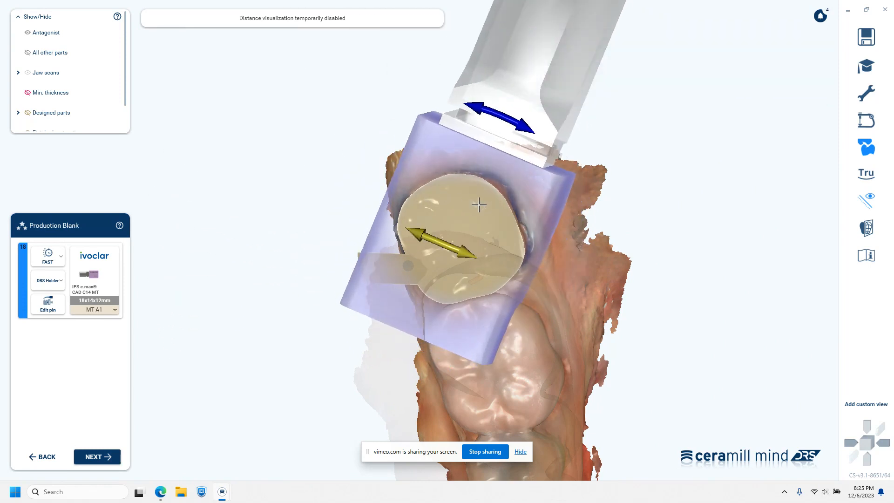
Place the crown's milling pin on its distal side facing the blank holder, adjust its position and check it from several sides.
{"action": "left_click", "coordinate": [476, 178]}
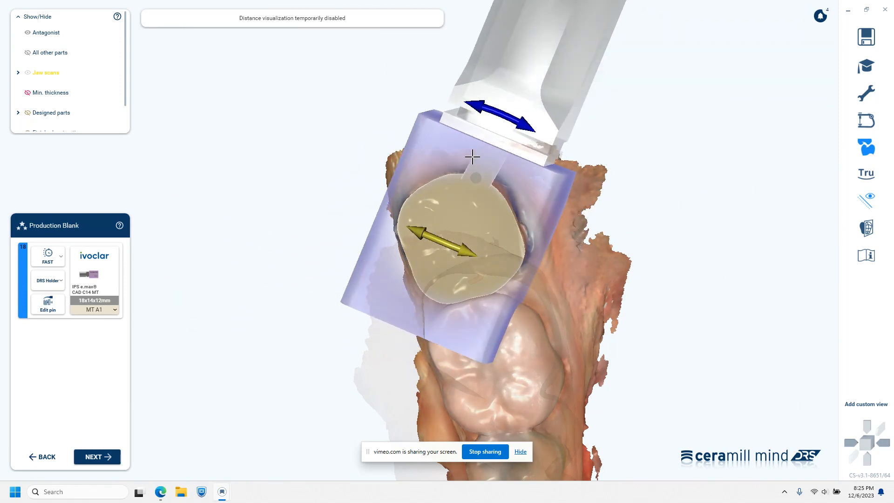
{"action": "right_click_drag", "start_coordinate": [545, 395], "coordinate": [548, 395]}
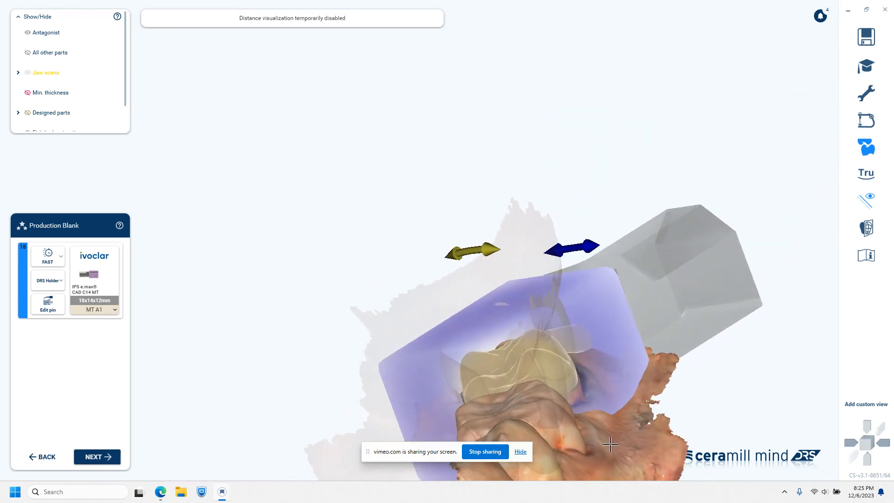
{"action": "middle_click_drag", "start_coordinate": [548, 395], "coordinate": [477, 407]}
{"action": "right_click_drag", "start_coordinate": [477, 407], "coordinate": [473, 413]}
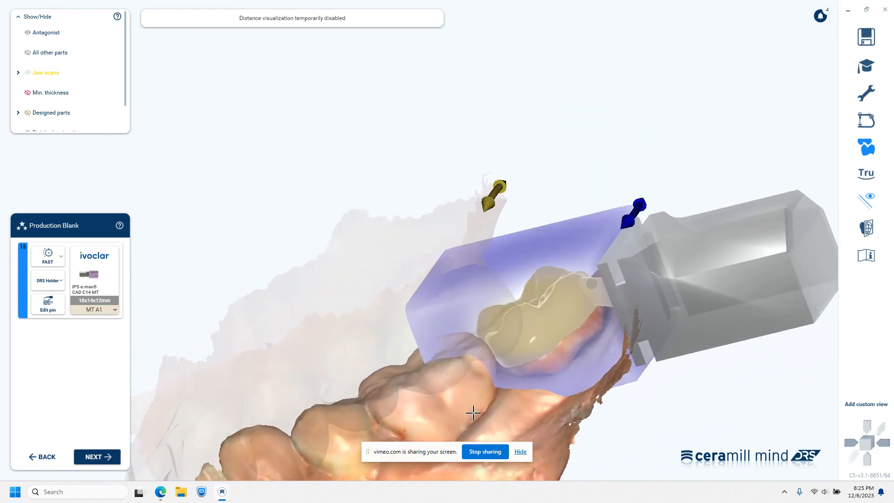
{"action": "right_click_drag", "start_coordinate": [789, 275], "coordinate": [601, 351]}
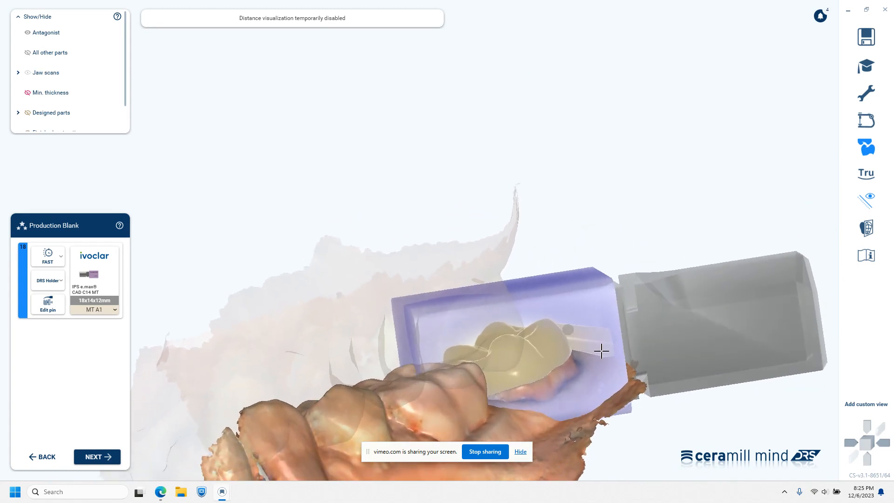
{"action": "left_click_drag", "start_coordinate": [599, 343], "coordinate": [599, 359]}
{"action": "right_click_drag", "start_coordinate": [657, 399], "coordinate": [607, 282]}
{"action": "scroll", "coordinate": [639, 408], "scroll_direction": "up", "scroll_amount": 5}
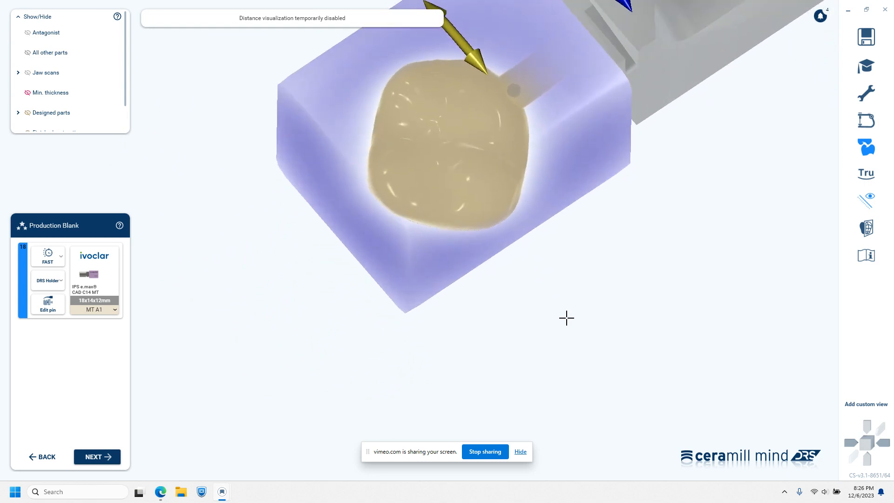
{"action": "right_click_drag", "start_coordinate": [565, 318], "coordinate": [566, 320]}
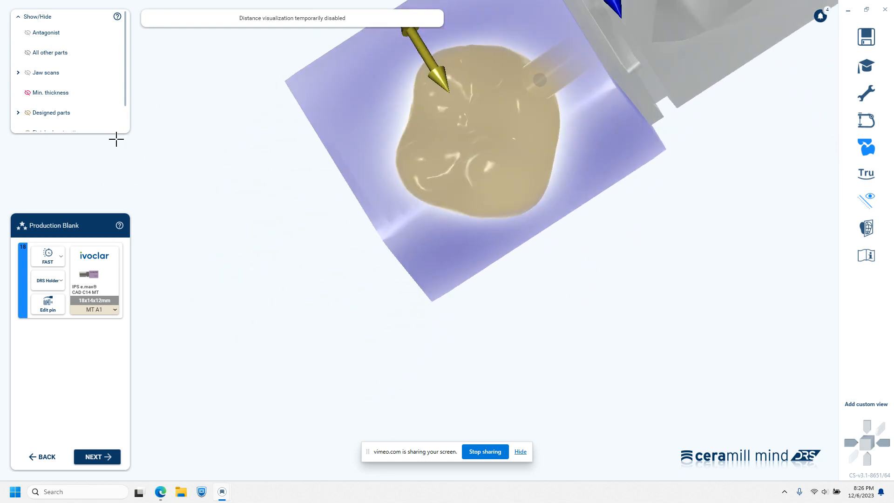
Set the machining quality for tooth 18 to HD and send the crown to production in the IPS e.max CAD block.
{"action": "left_click", "coordinate": [48, 256]}
{"action": "left_click", "coordinate": [40, 305]}
{"action": "left_click", "coordinate": [108, 457]}
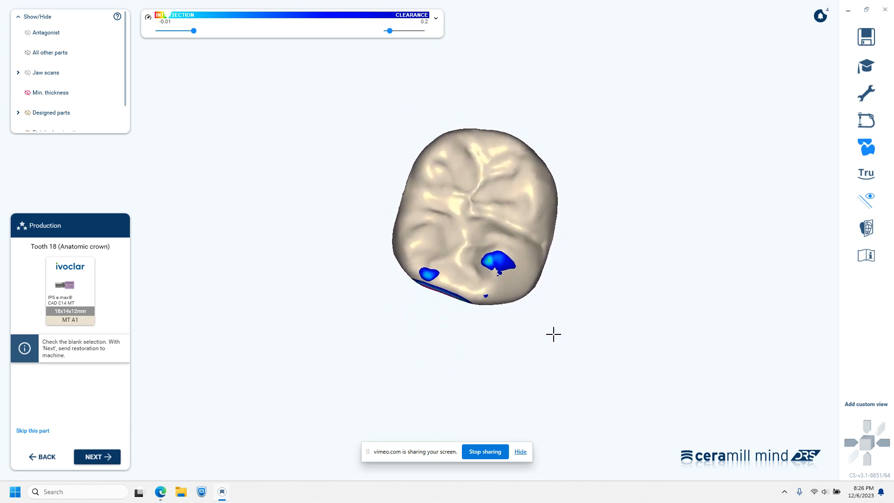
{"action": "left_click", "coordinate": [86, 451]}
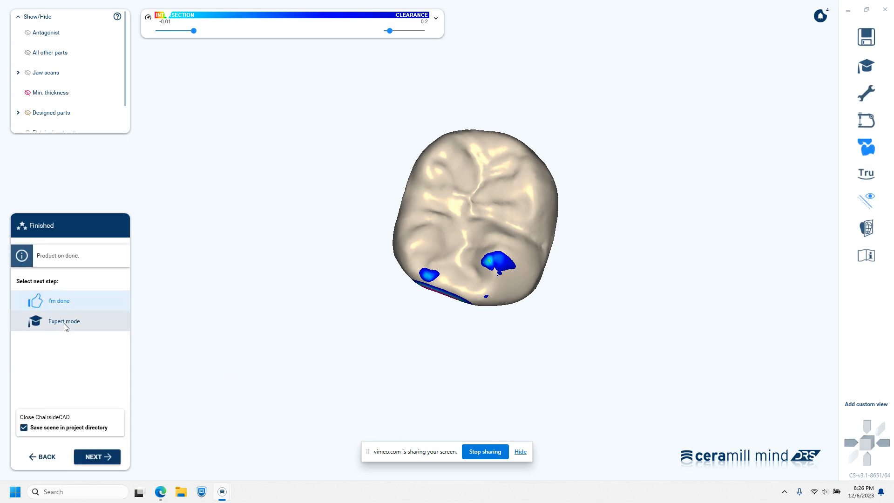
Continue the produced case in Expert mode and move the screen-sharing bar away from the workflow functions.
{"action": "left_click", "coordinate": [65, 327]}
{"action": "left_click", "coordinate": [96, 457]}
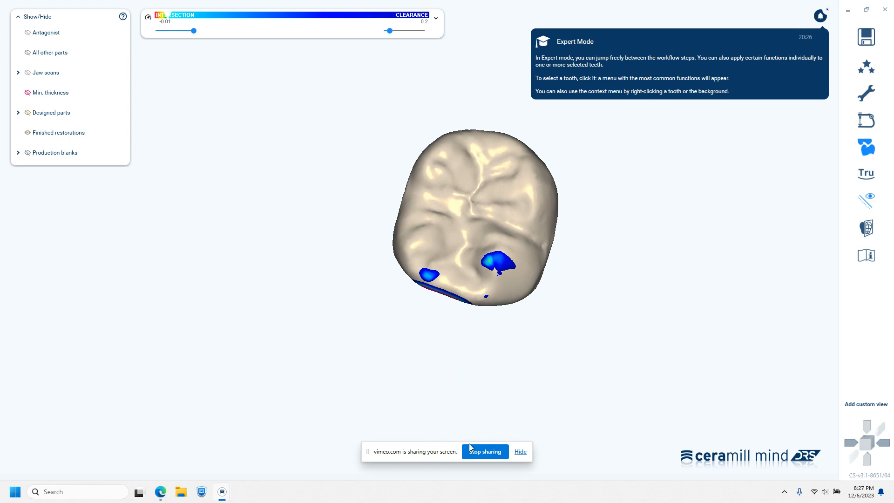
{"action": "left_click_drag", "start_coordinate": [455, 455], "coordinate": [746, 394]}
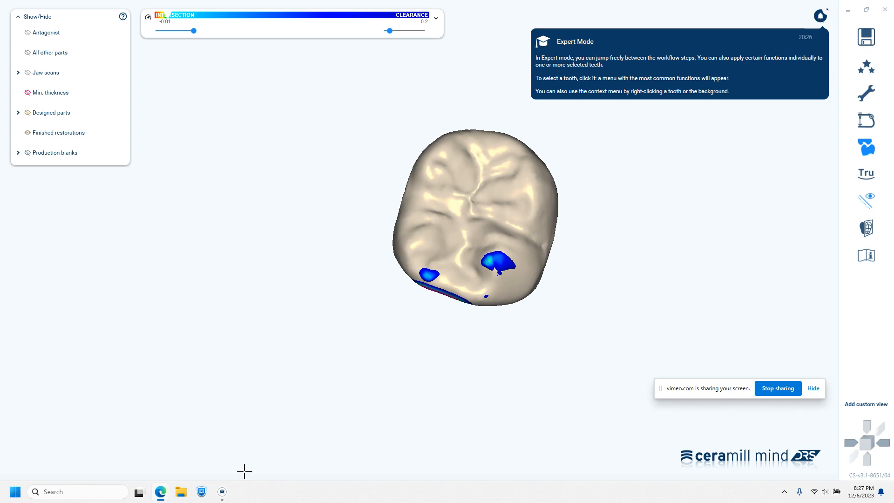
Review the Production Blank settings and the Produce again option for tooth 18, closing both without applying changes.
{"action": "mouse_move", "coordinate": [345, 474]}
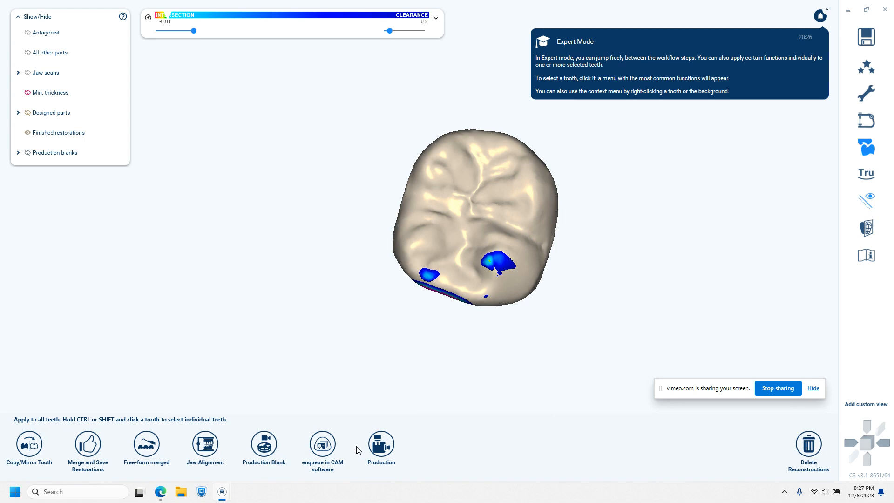
{"action": "left_click", "coordinate": [264, 449]}
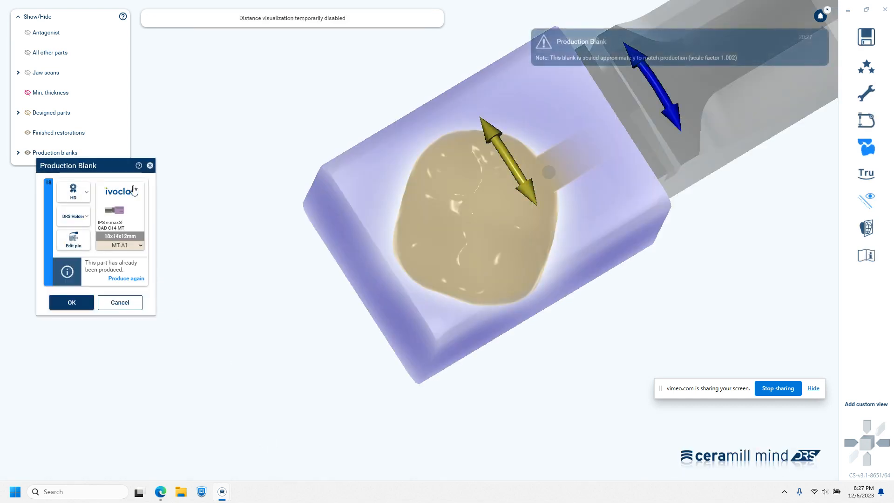
{"action": "left_click", "coordinate": [151, 166]}
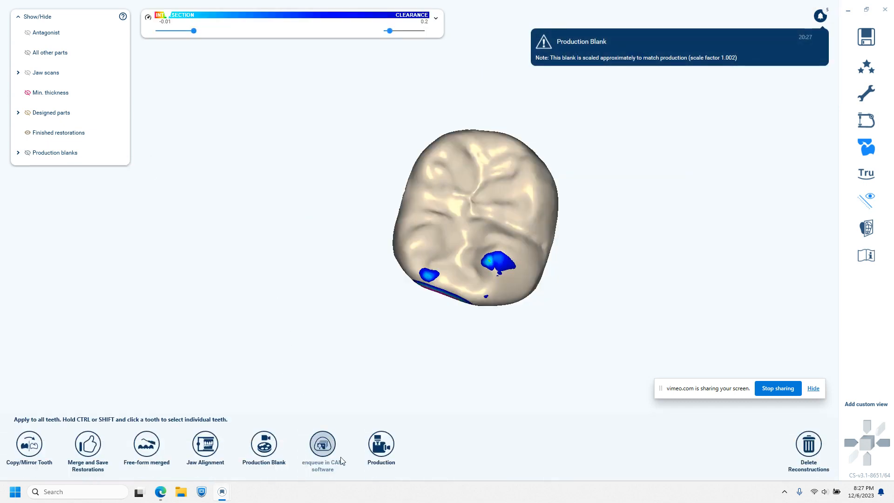
{"action": "left_click", "coordinate": [380, 444]}
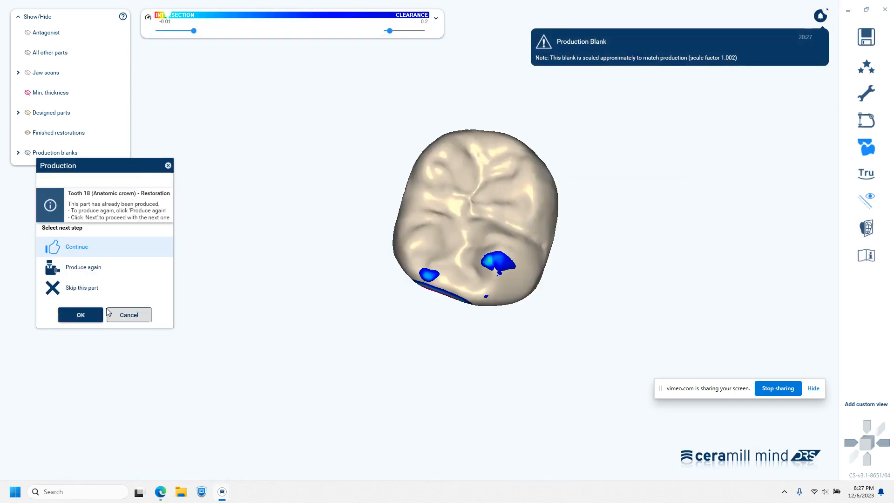
{"action": "left_click", "coordinate": [89, 267]}
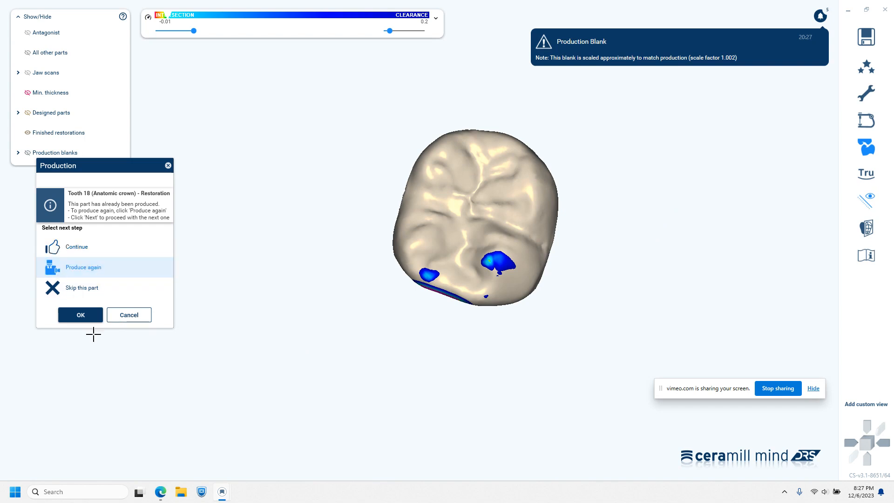
{"action": "left_click", "coordinate": [168, 165]}
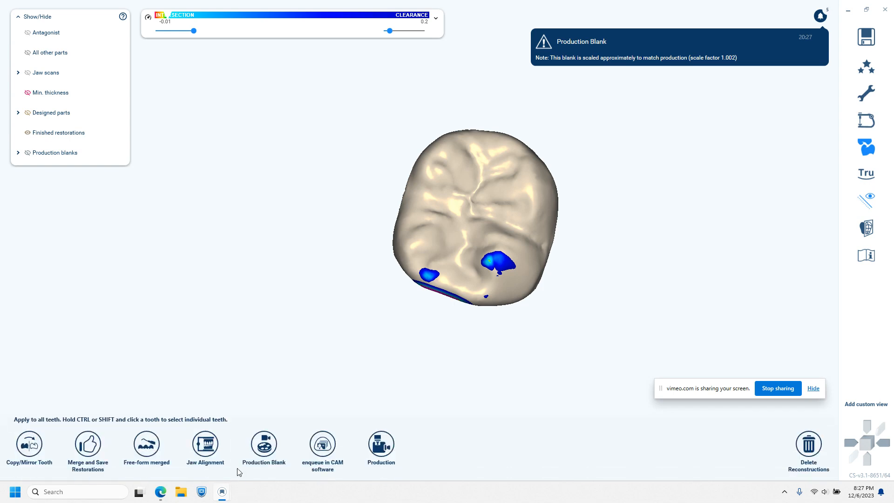
Add material to the crown's mesial contact area with free Add/Remove in Free-form merged.
{"action": "left_click", "coordinate": [151, 451]}
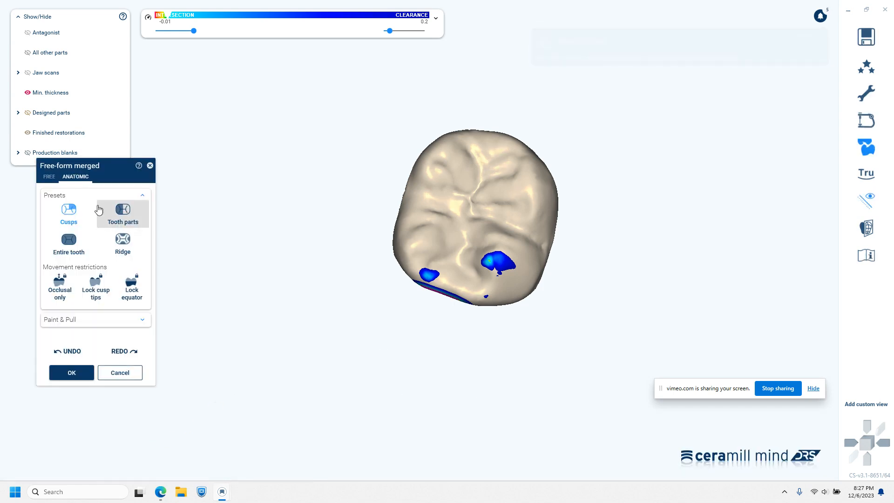
{"action": "right_click_drag", "start_coordinate": [508, 393], "coordinate": [506, 393]}
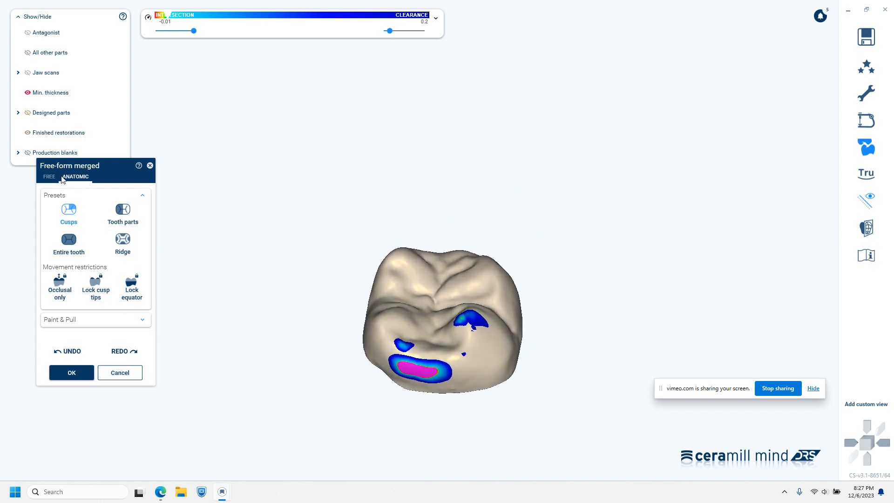
{"action": "left_click", "coordinate": [50, 176]}
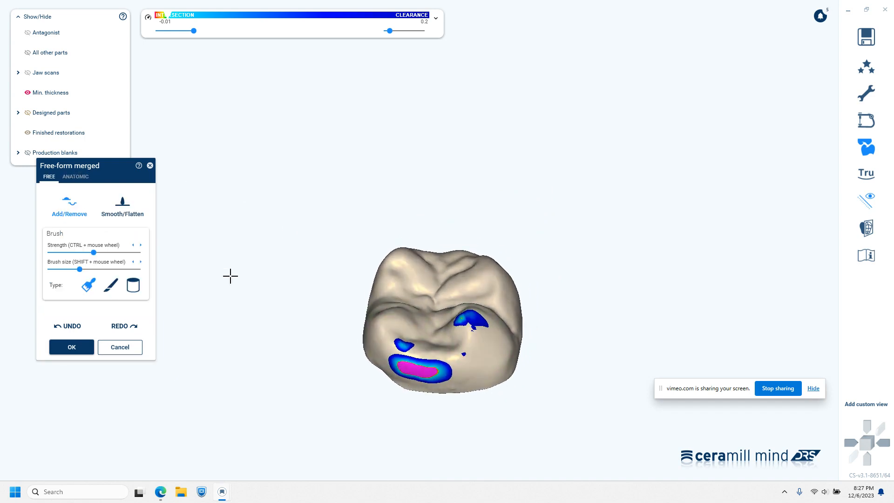
{"action": "left_click", "coordinate": [434, 373]}
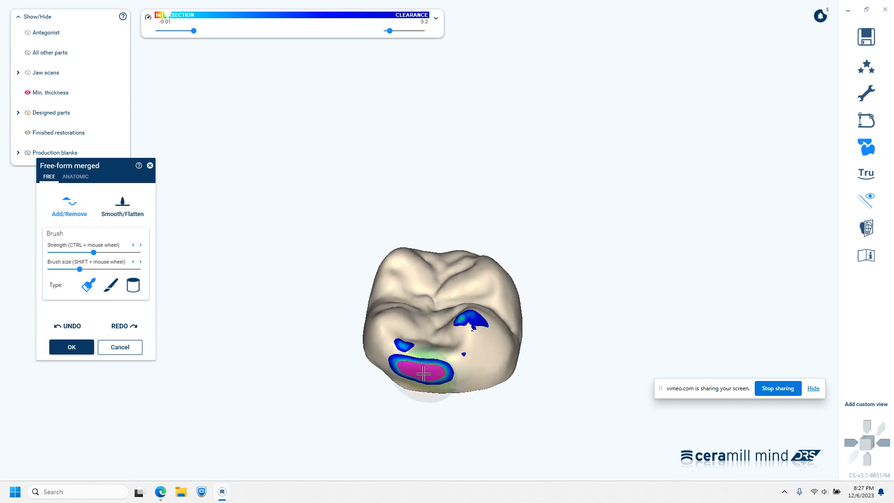
Smooth the crown's mesial contact area with Smooth/Flatten and save the modifications to the crown's STL file.
{"action": "left_click", "coordinate": [122, 204]}
{"action": "mouse_move", "coordinate": [421, 370]}
{"action": "left_mouse_down"}
{"action": "mouse_move", "coordinate": [410, 373]}
{"action": "mouse_move", "coordinate": [432, 374]}
{"action": "left_mouse_up"}
{"action": "right_click_drag", "start_coordinate": [472, 419], "coordinate": [436, 355]}
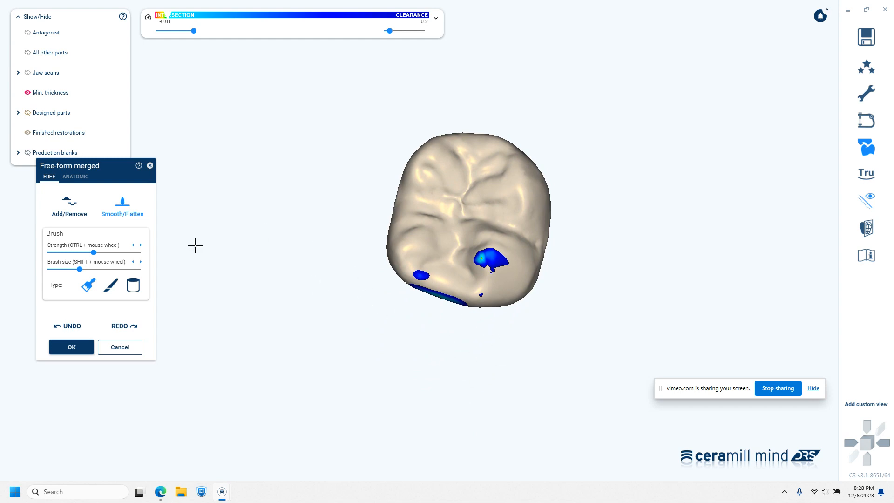
{"action": "left_click", "coordinate": [77, 348]}
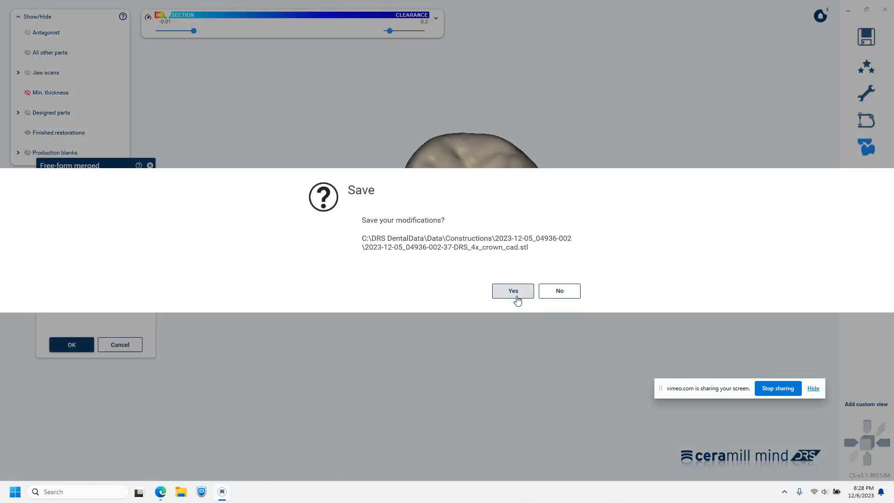
{"action": "left_click", "coordinate": [513, 291]}
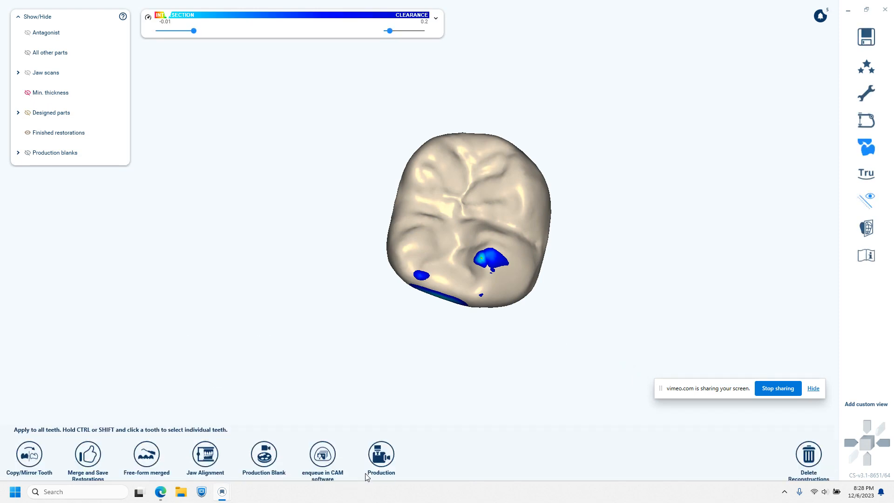
Send the modified tooth 18 crown to the Motion DRS machine and cancel the running production.
{"action": "left_click", "coordinate": [385, 459]}
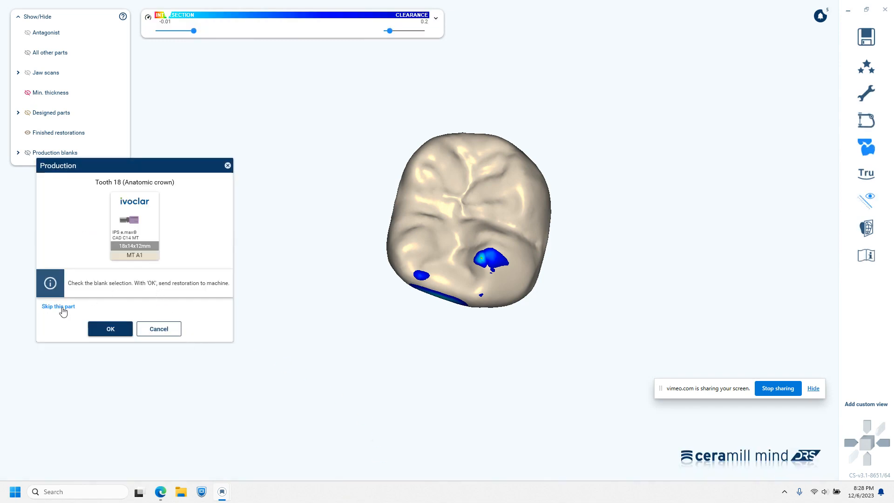
{"action": "left_click", "coordinate": [91, 331]}
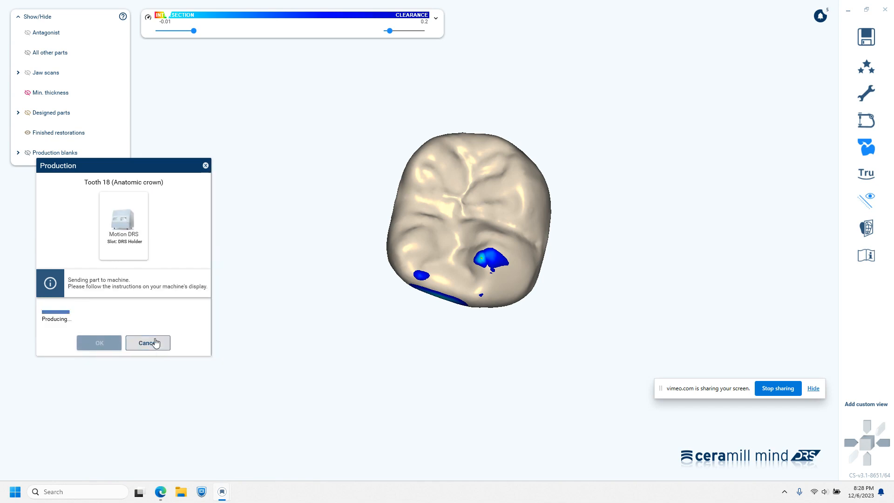
{"action": "left_click", "coordinate": [156, 342]}
{"action": "left_click", "coordinate": [512, 293]}
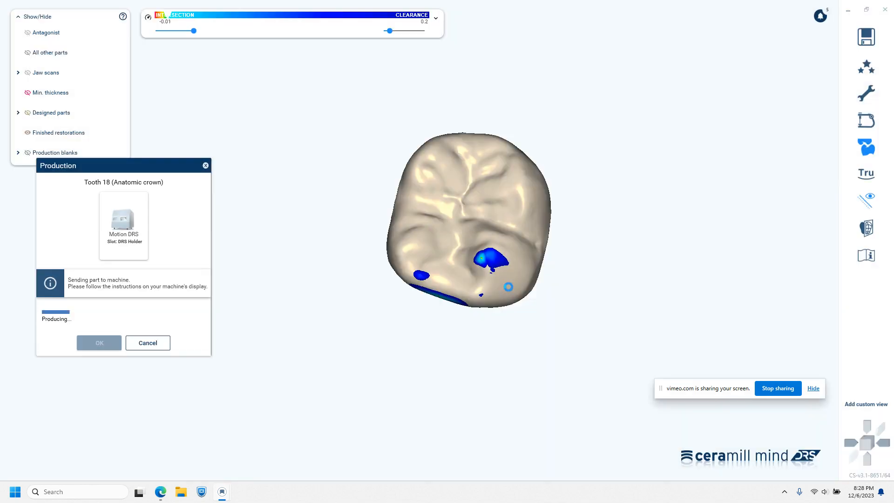